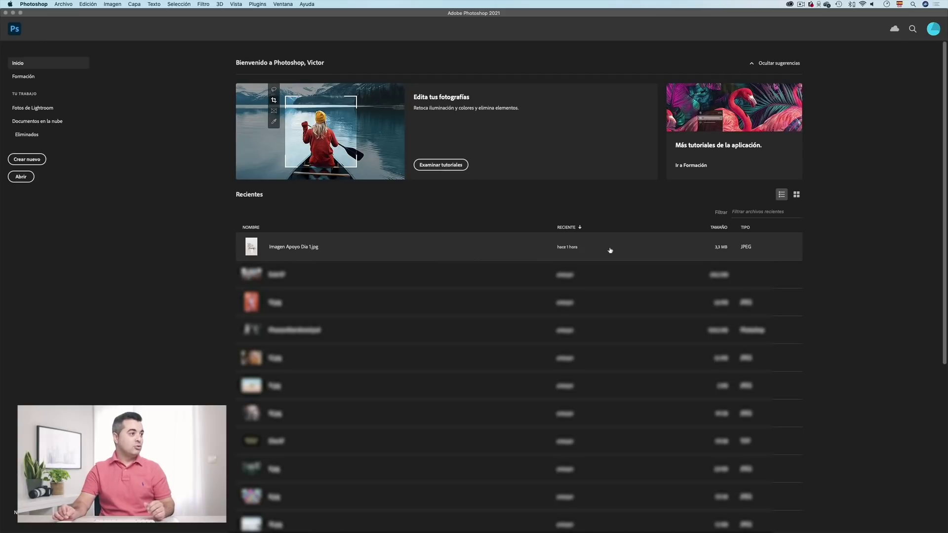
Open the recent file Imagen Apoyo Día 1.jpg and accept the embedded colour profile handling.
click(308, 249)
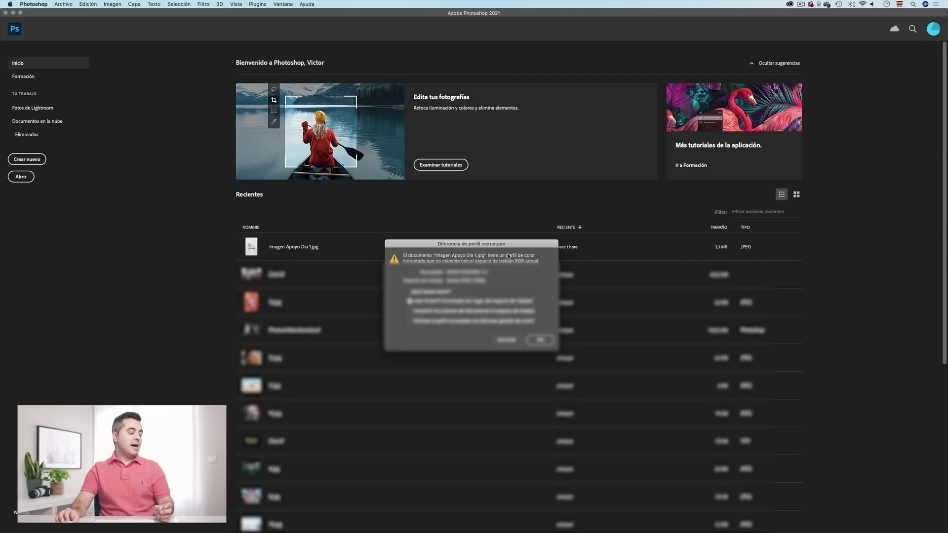
click(546, 340)
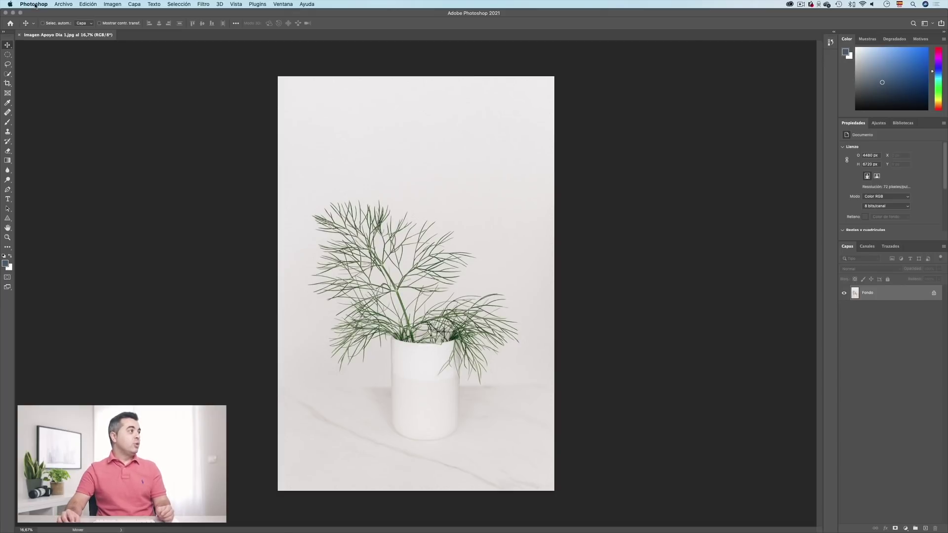
Examine the program preferences, from general, interface, workspace and tools through history, file handling, export and performance.
click(35, 6)
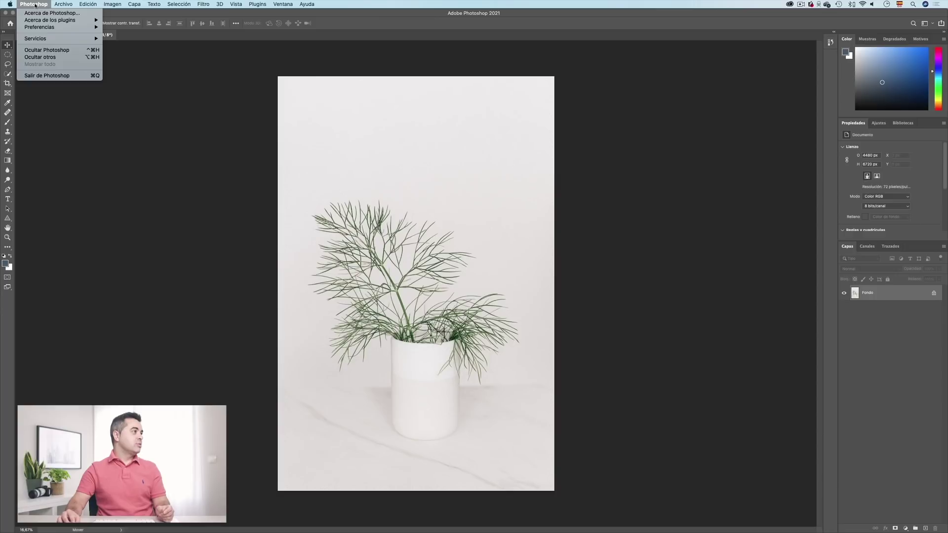
mouse_move(48, 28)
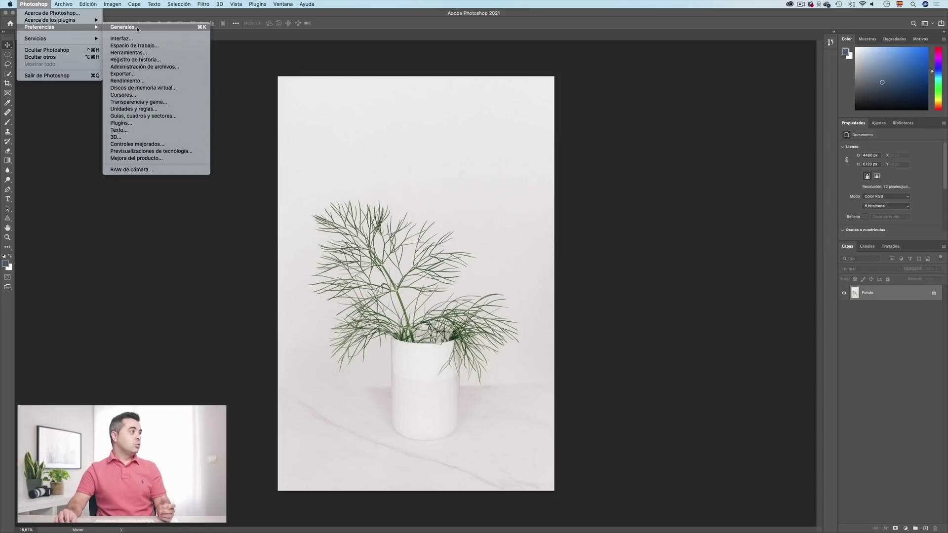
click(123, 27)
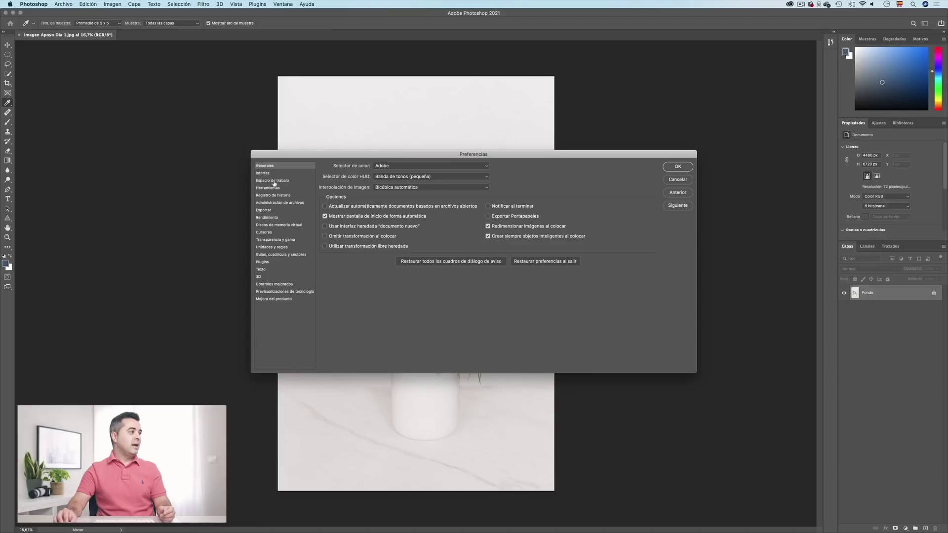
click(271, 175)
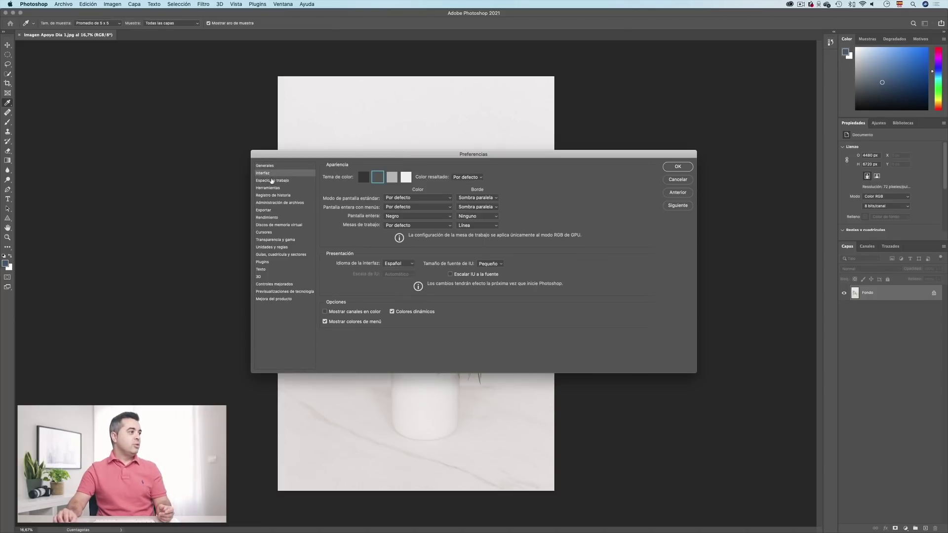
click(272, 180)
click(271, 188)
click(271, 195)
click(272, 203)
click(272, 212)
click(273, 218)
click(272, 211)
click(271, 195)
click(271, 188)
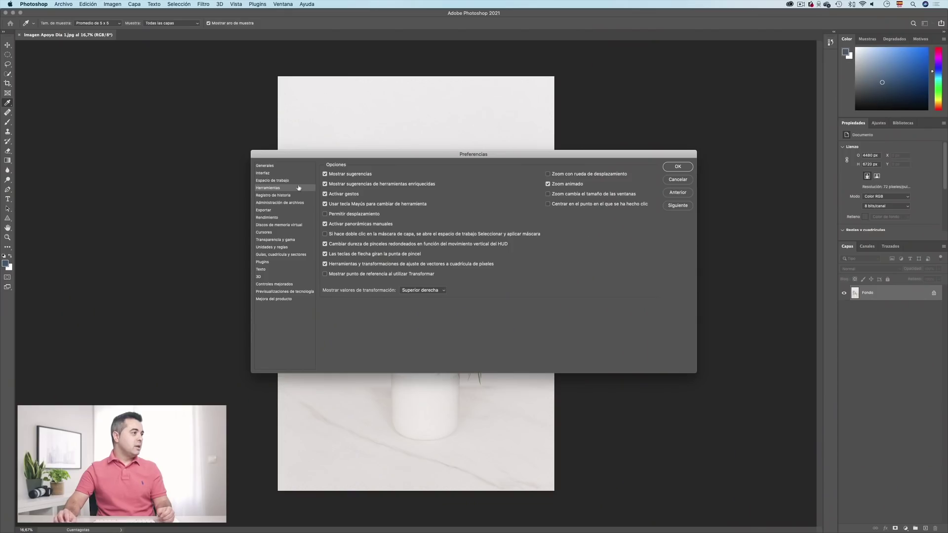
Compare the interface colour themes, choose the darkest one and apply the preferences.
click(263, 174)
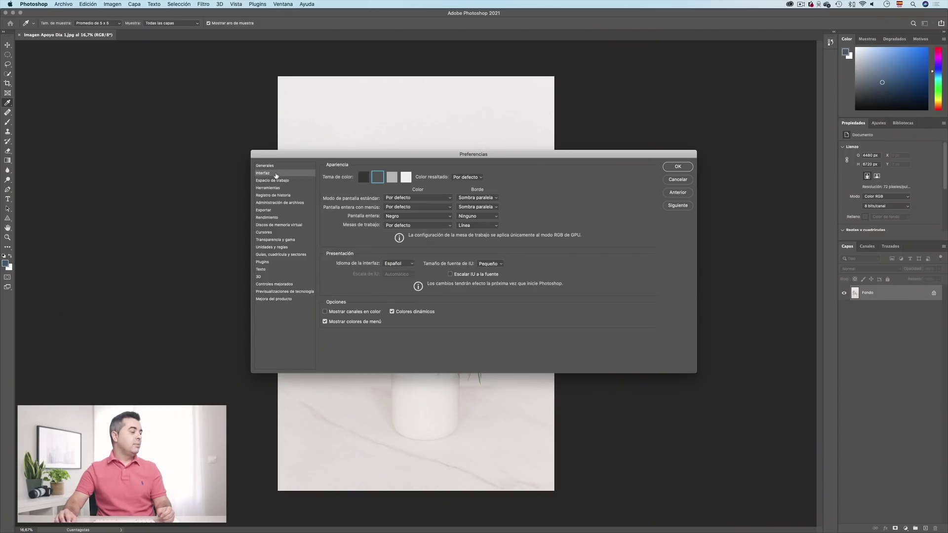
click(363, 177)
click(391, 178)
click(406, 178)
click(389, 180)
click(378, 177)
click(364, 177)
click(377, 178)
click(386, 181)
click(377, 178)
click(363, 179)
click(378, 178)
click(364, 178)
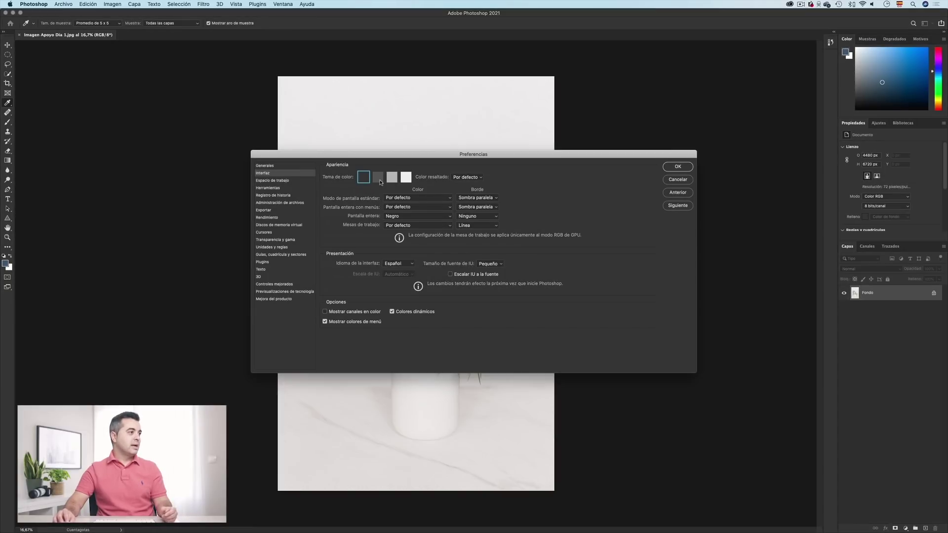
click(681, 169)
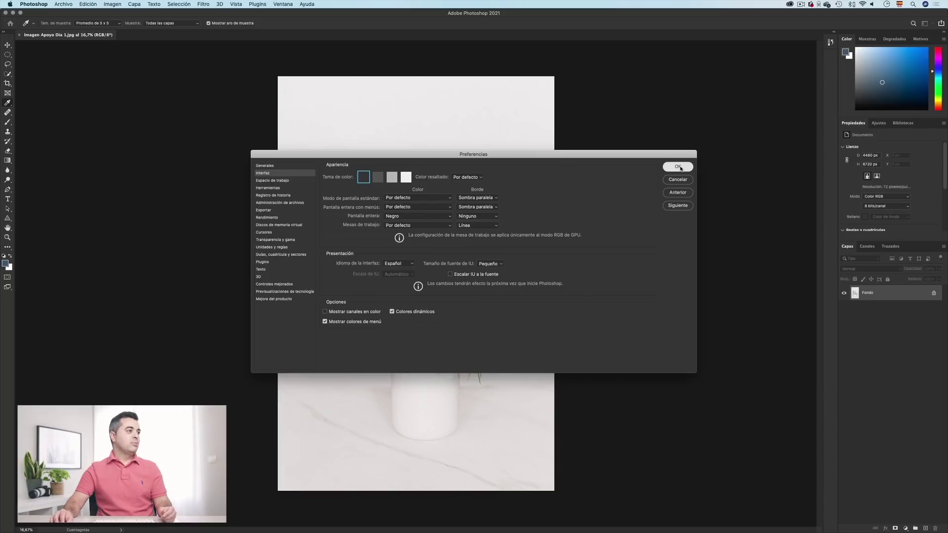
key(v)
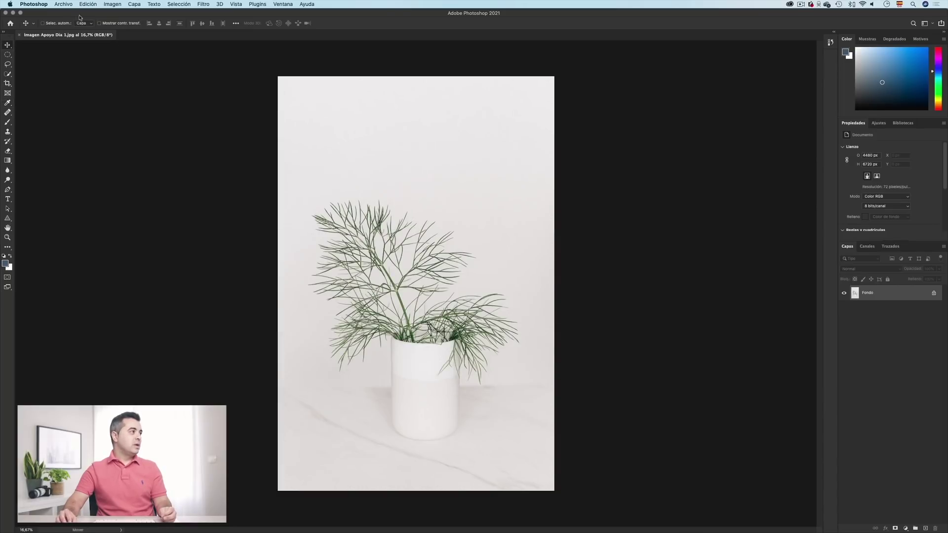
click(64, 5)
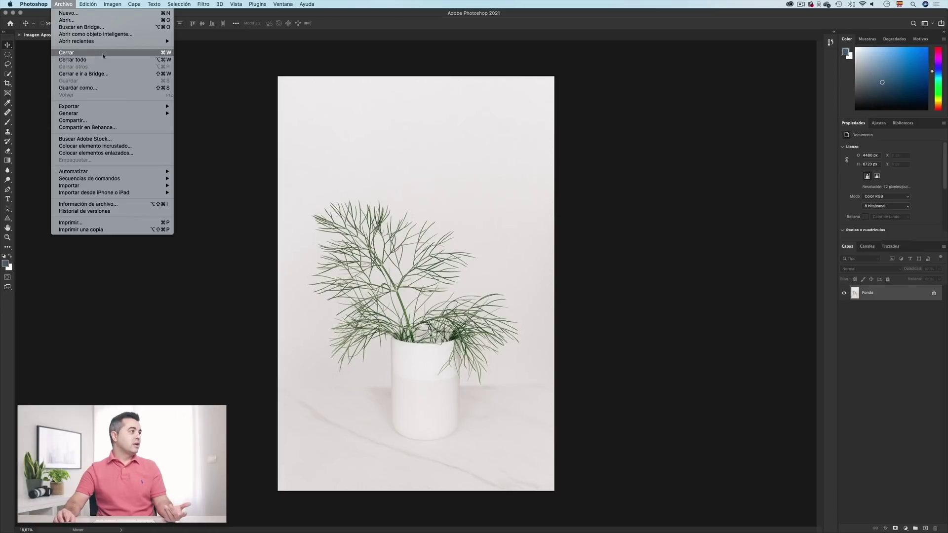
mouse_move(88, 109)
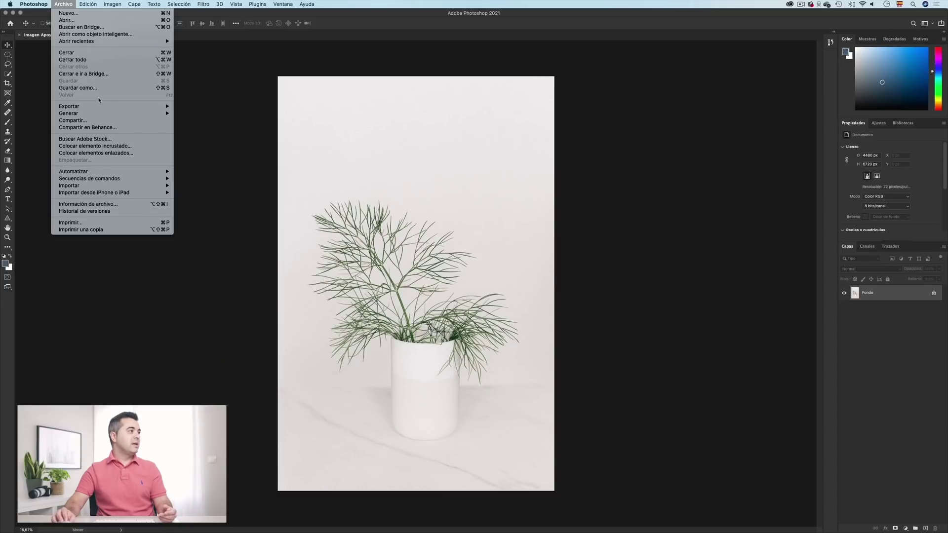
mouse_move(89, 6)
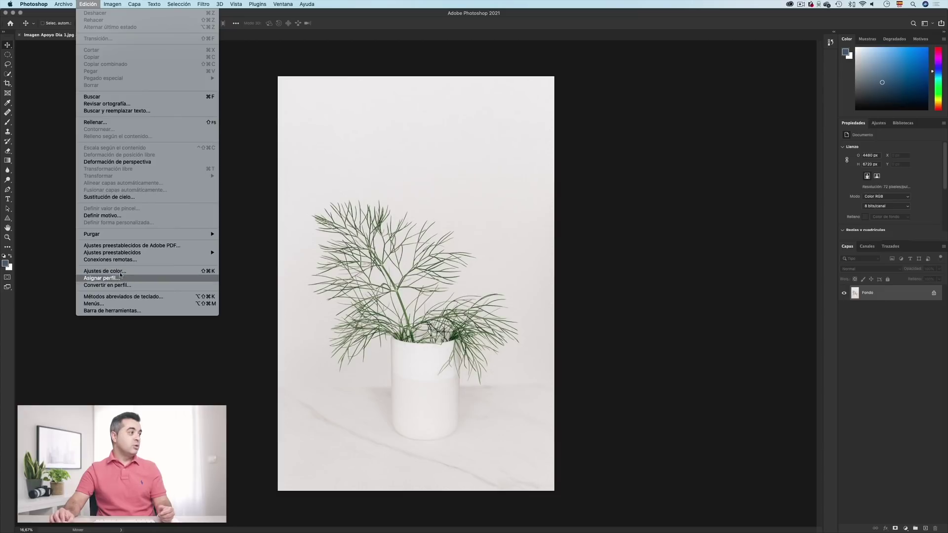
mouse_move(145, 253)
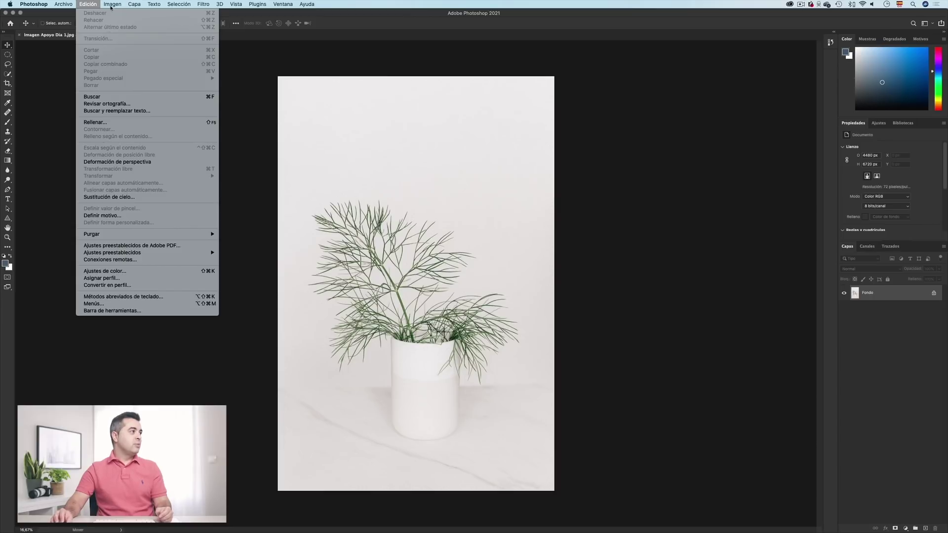
mouse_move(112, 4)
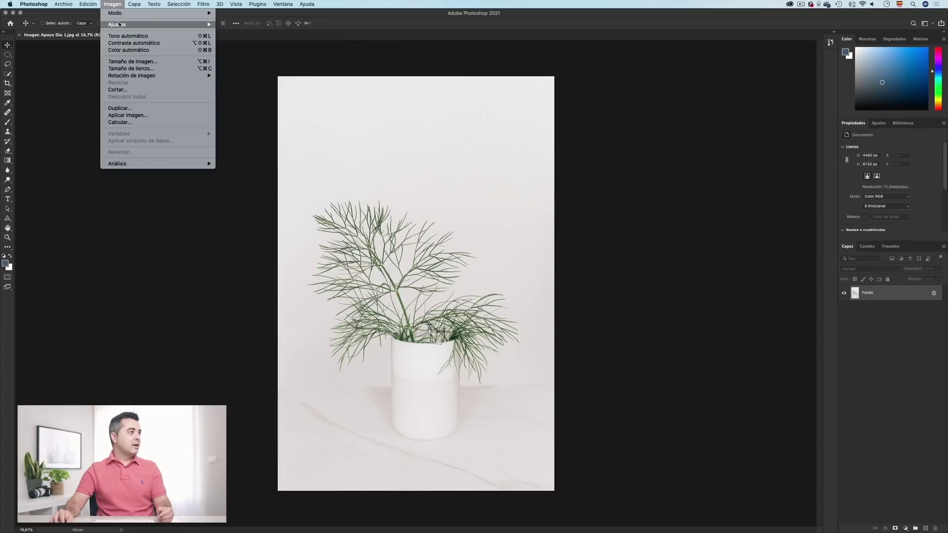
mouse_move(120, 24)
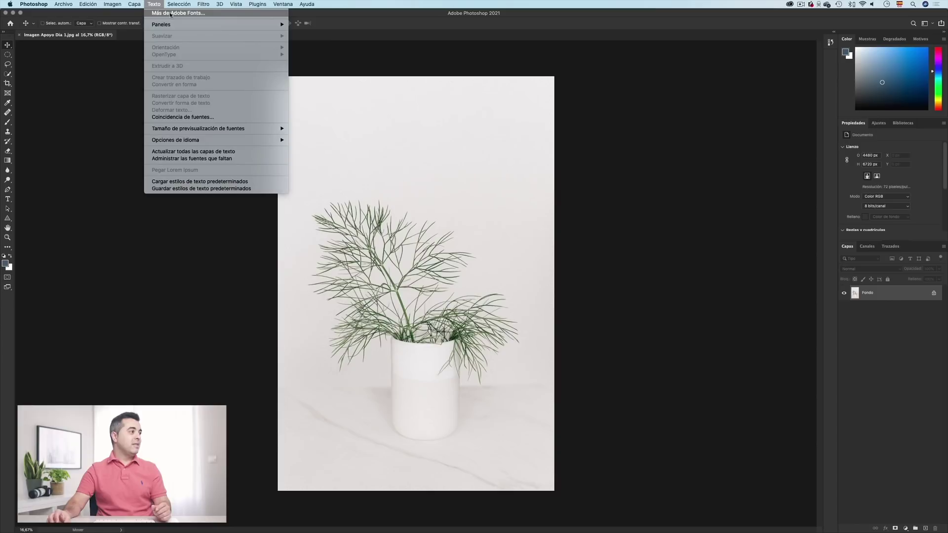
mouse_move(196, 141)
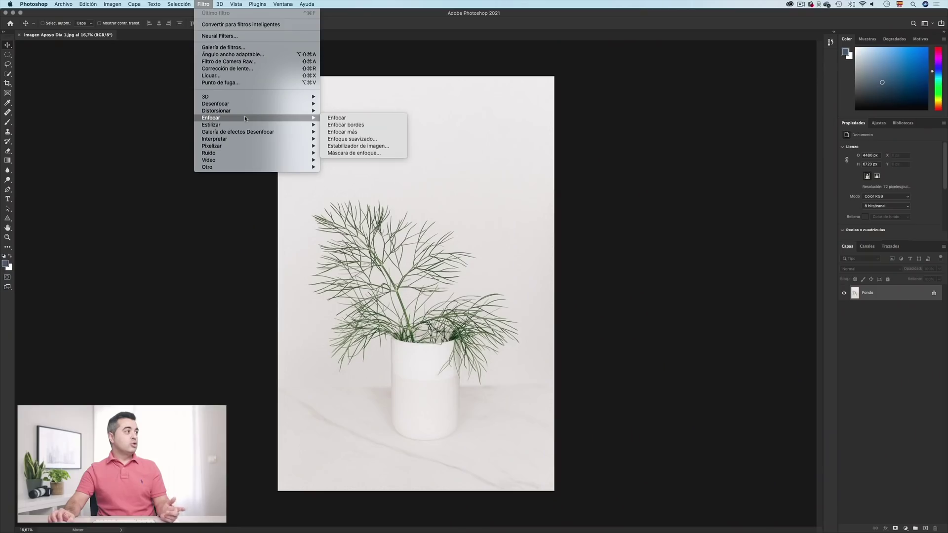
mouse_move(220, 4)
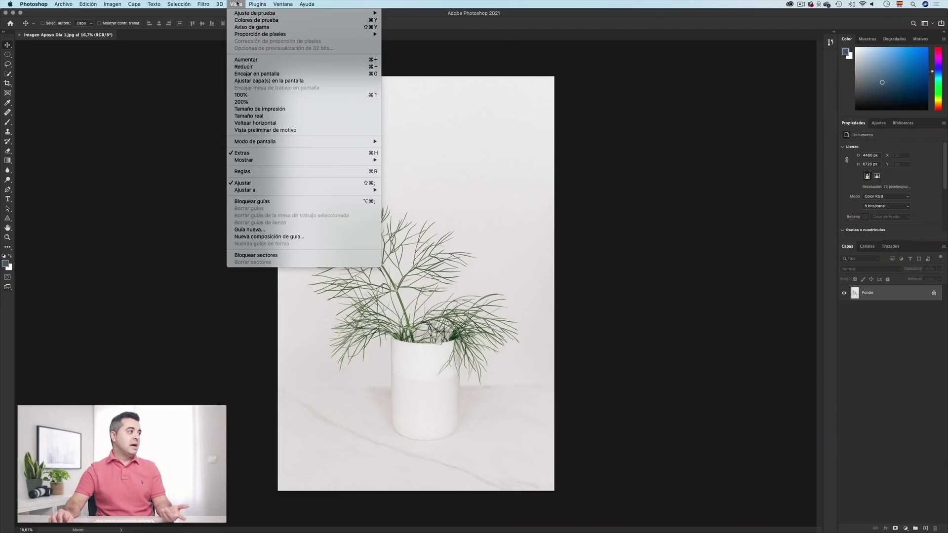
View the image at 100% and 200% zoom, and fit it back to the screen.
click(279, 95)
click(237, 4)
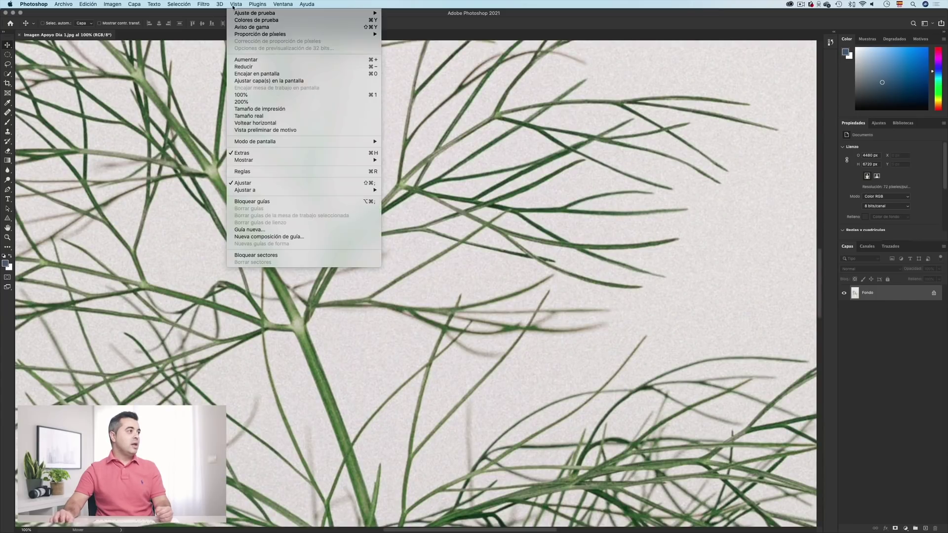
click(246, 102)
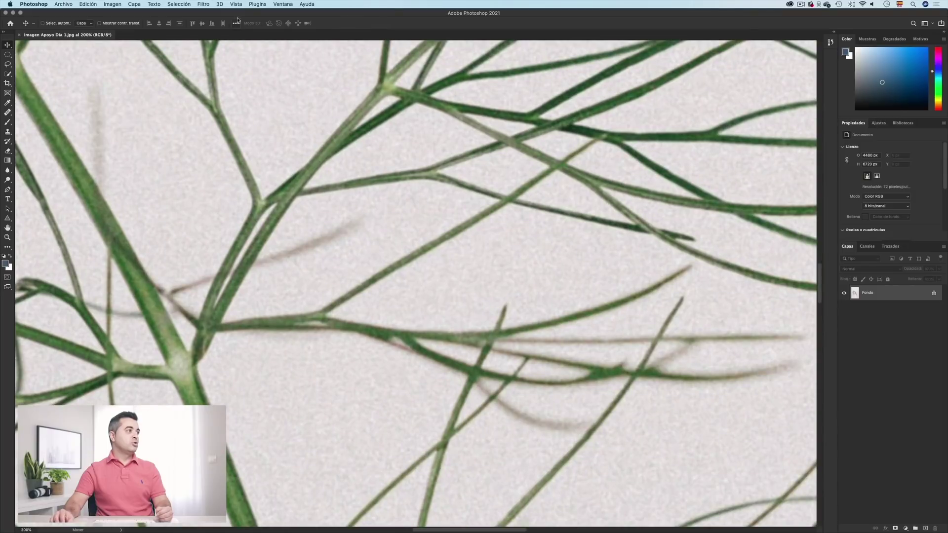
click(237, 4)
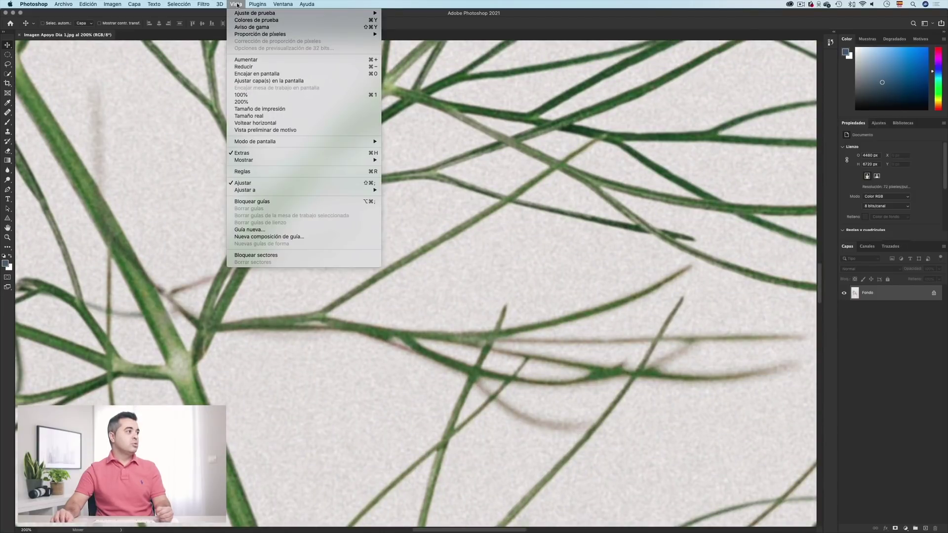
click(248, 74)
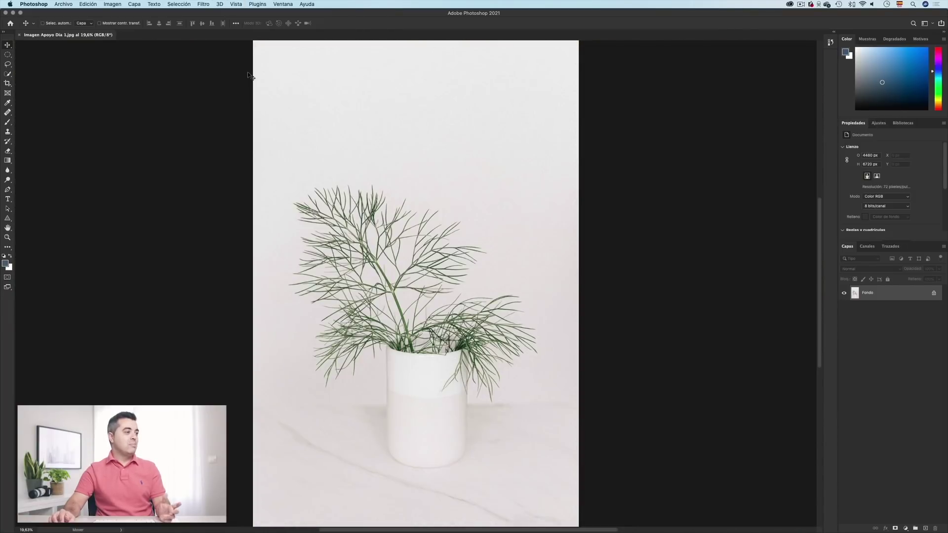
Search the help for "100" and use the command found to view the image at 100%.
click(261, 6)
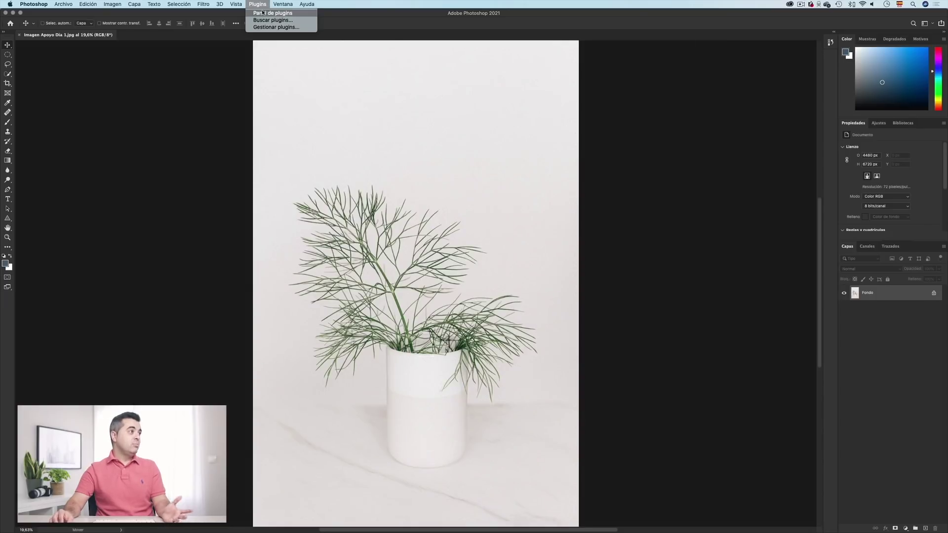
mouse_move(284, 5)
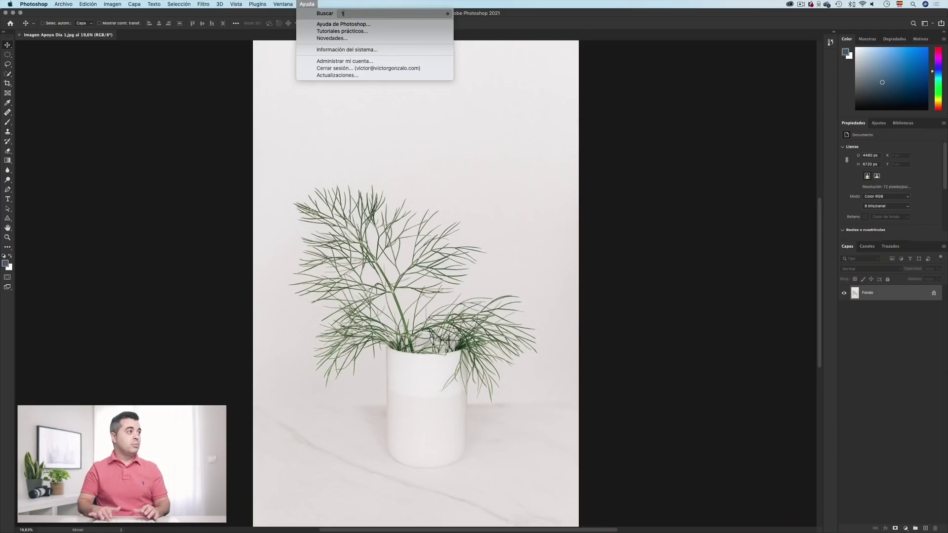
text(100)
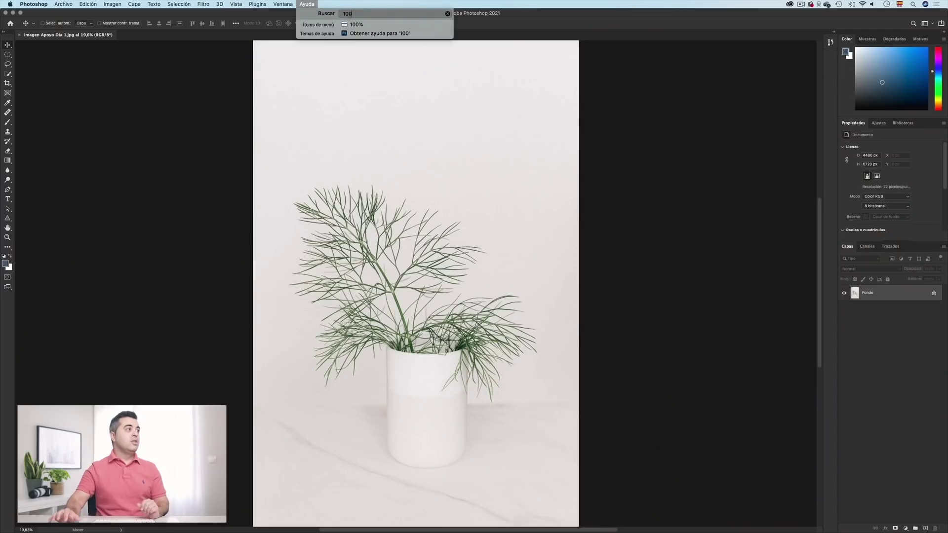
mouse_move(348, 24)
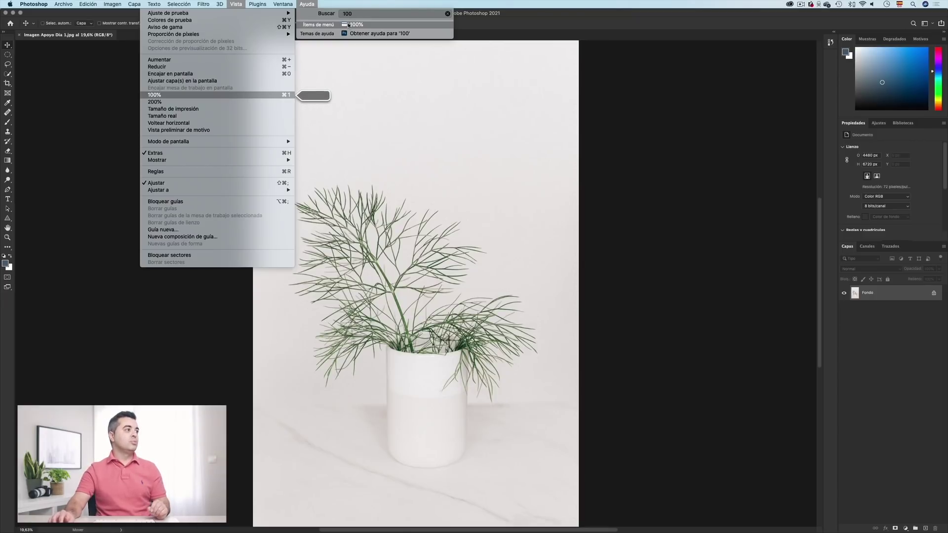
click(349, 25)
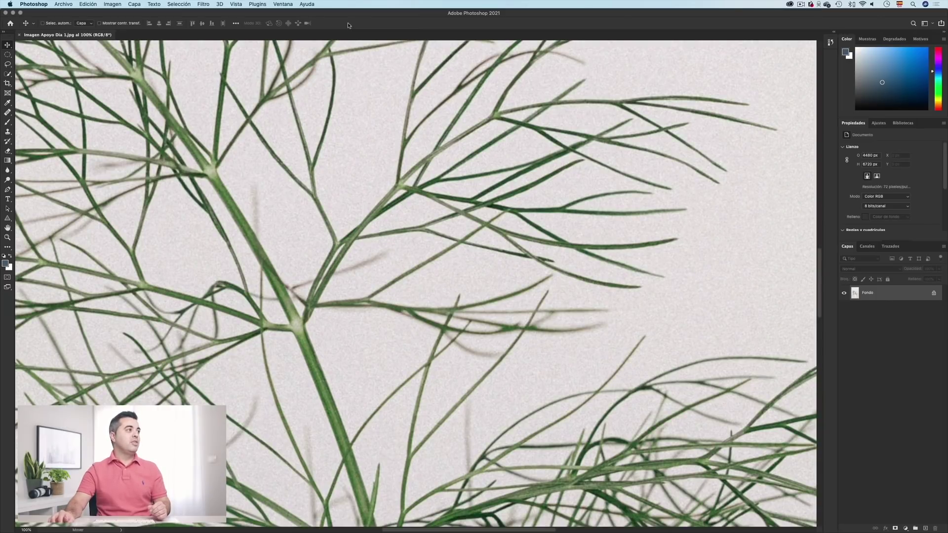
Search the help for "encaja" and use the Encajar en pantalla command to fit the image to the screen.
click(310, 5)
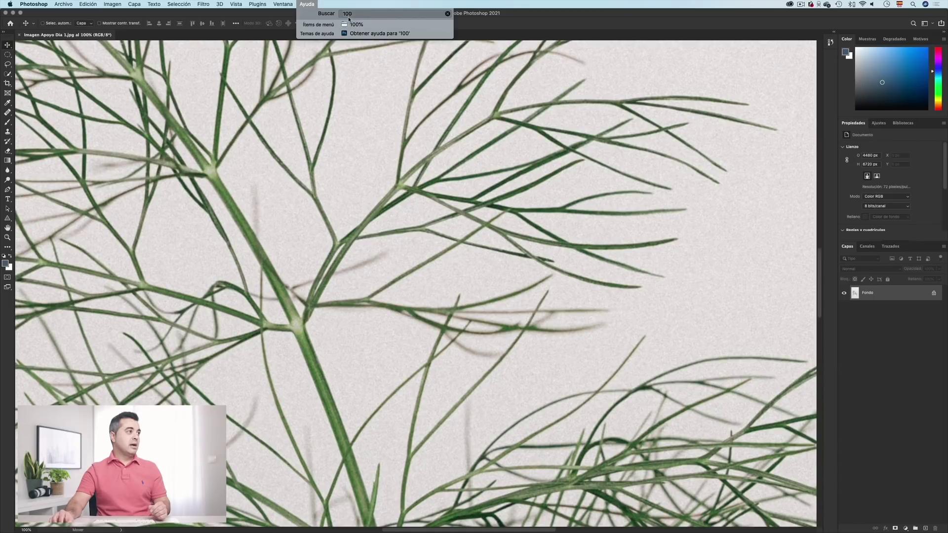
text(encaja)
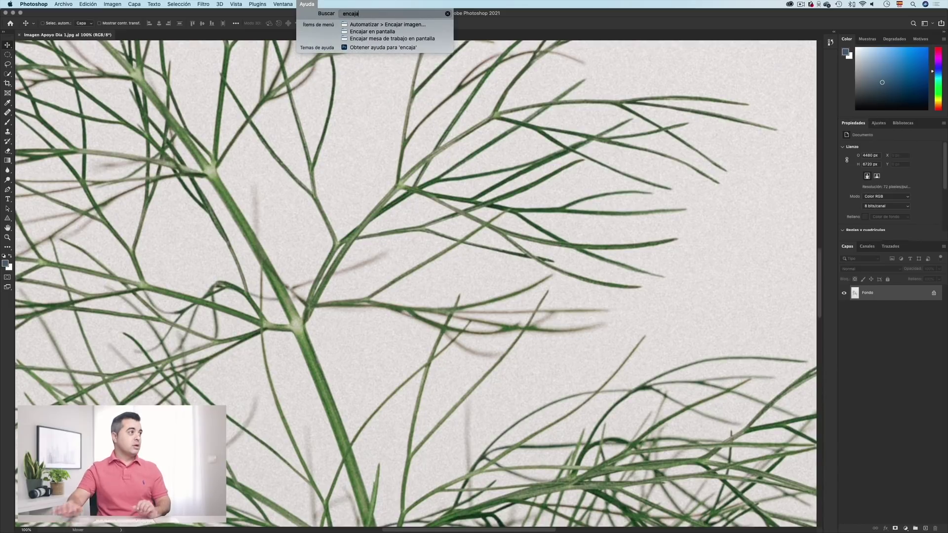
click(367, 33)
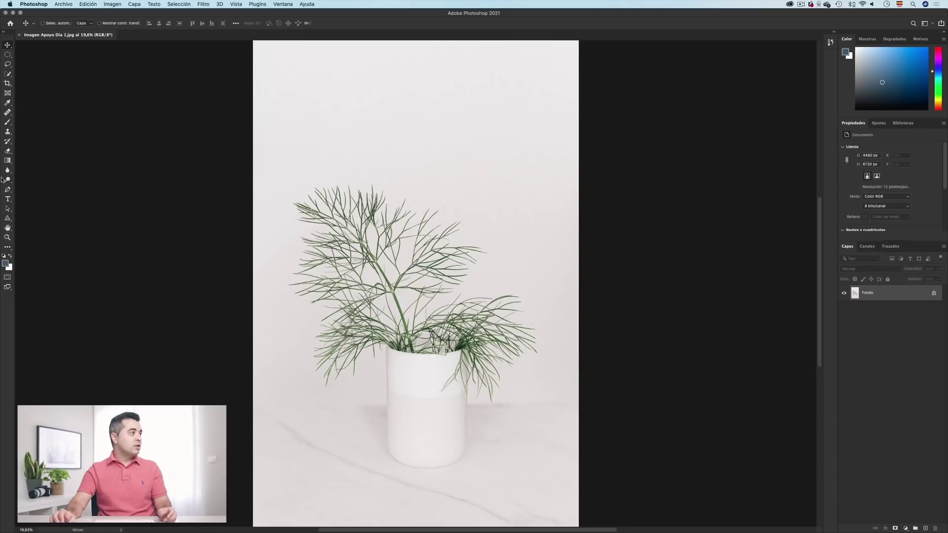
Arrange the drawing and editing tools in two columns and activate the Elliptical Marquee tool.
click(4, 33)
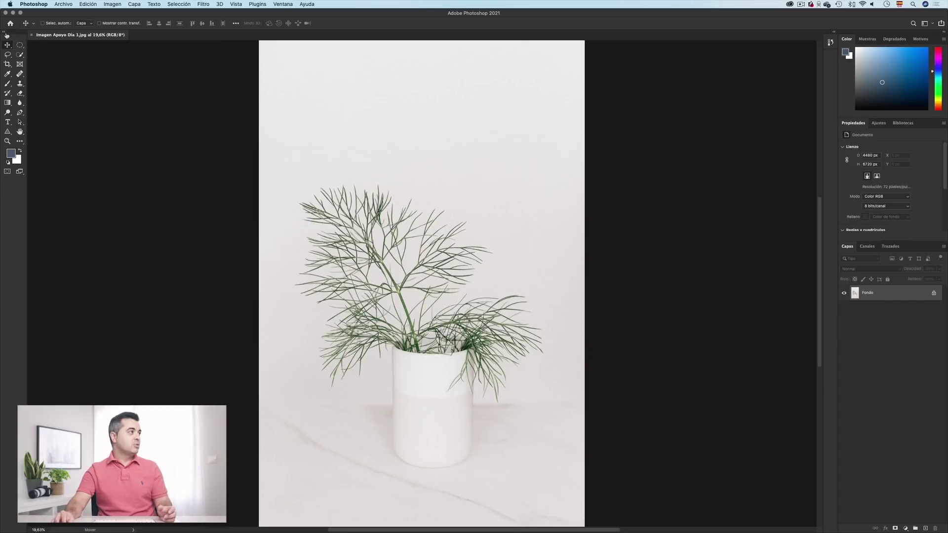
click(4, 33)
click(4, 33)
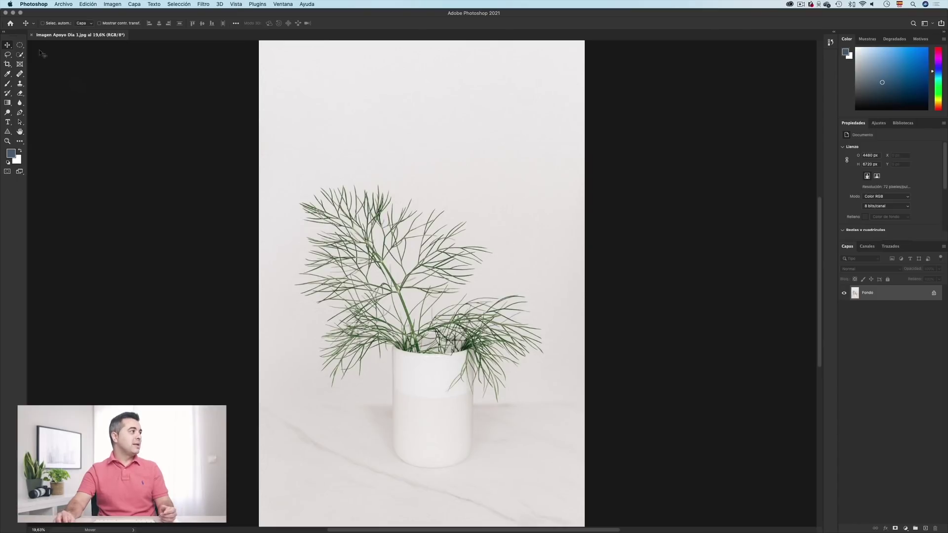
click(20, 46)
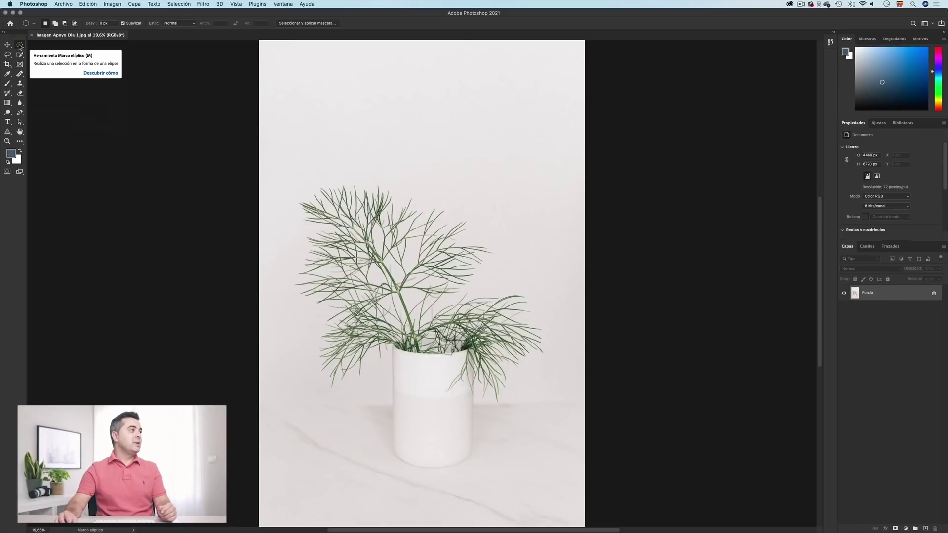
scroll(19, 47, right, 1)
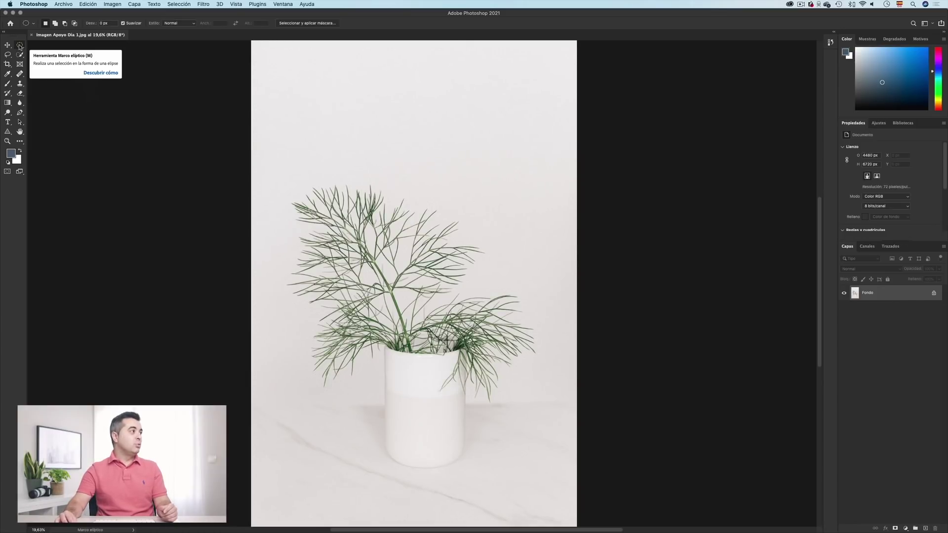
Select a wide rectangular area of the wall above the plant with the Rectangular Marquee tool.
click(19, 47)
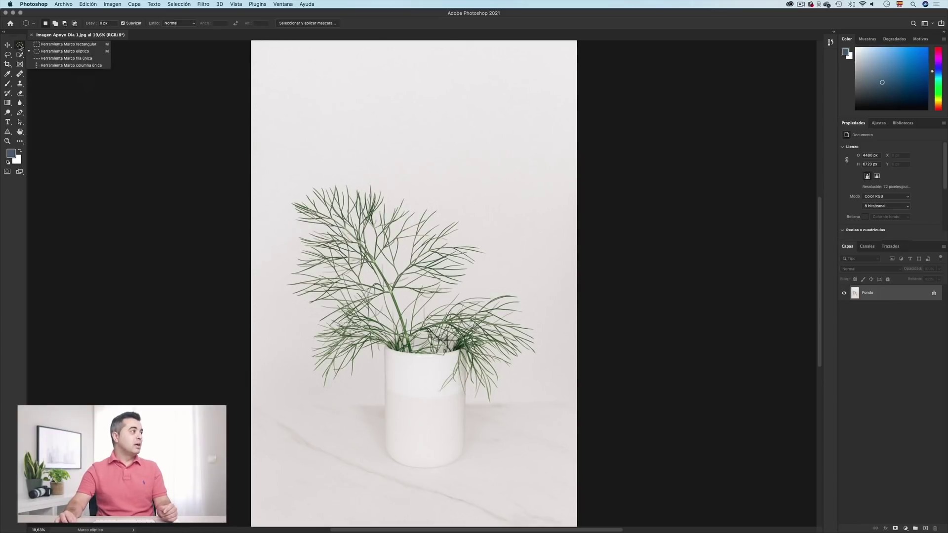
click(56, 47)
drag(289, 95, 505, 154)
Replace the rectangular selection with a wide elliptical one above the plant using the Elliptical Marquee tool.
click(21, 47)
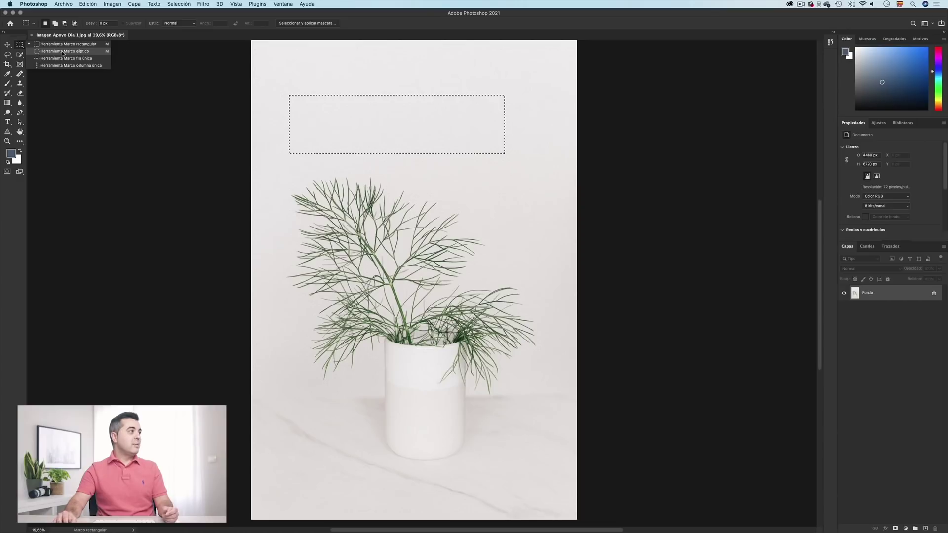
click(62, 52)
drag(331, 181, 534, 57)
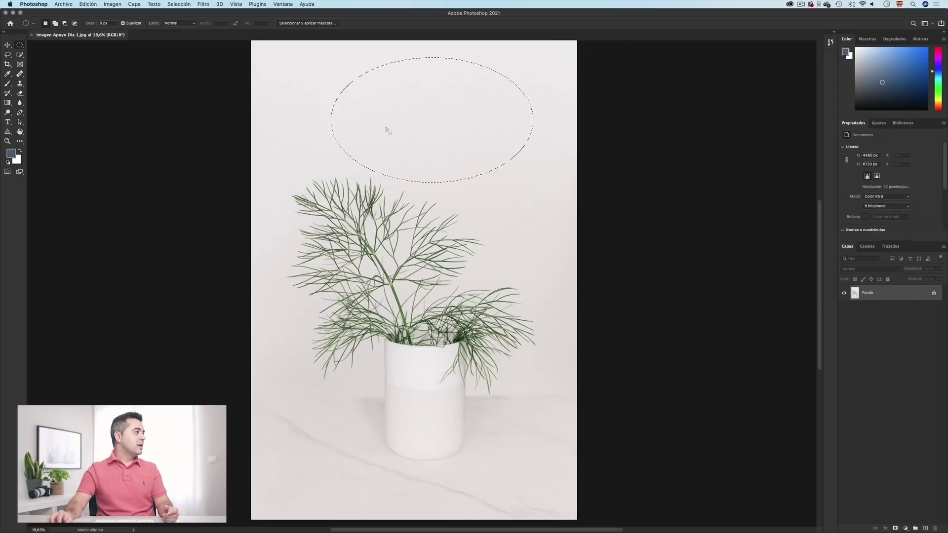
Activate the Lasso tool, and switch the Quick Selection tool to the Object Selection tool.
click(8, 54)
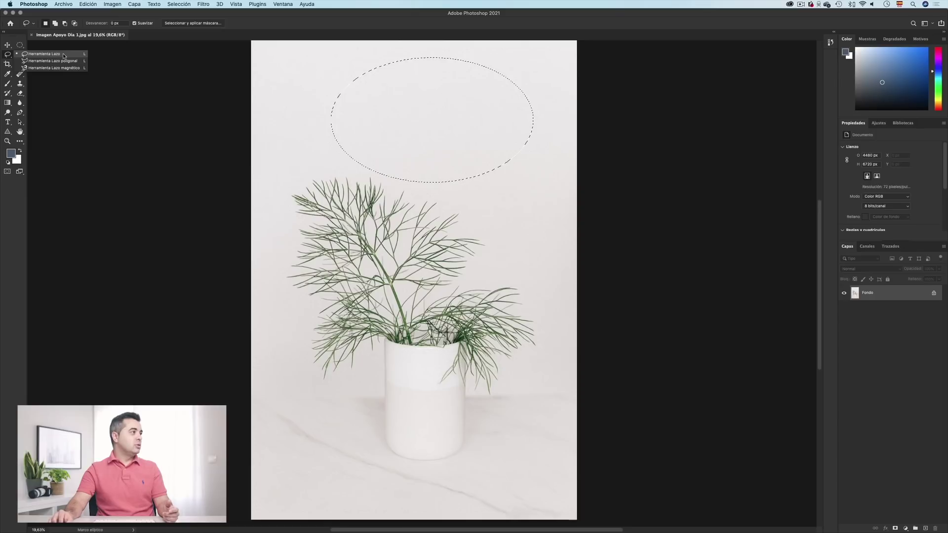
click(37, 55)
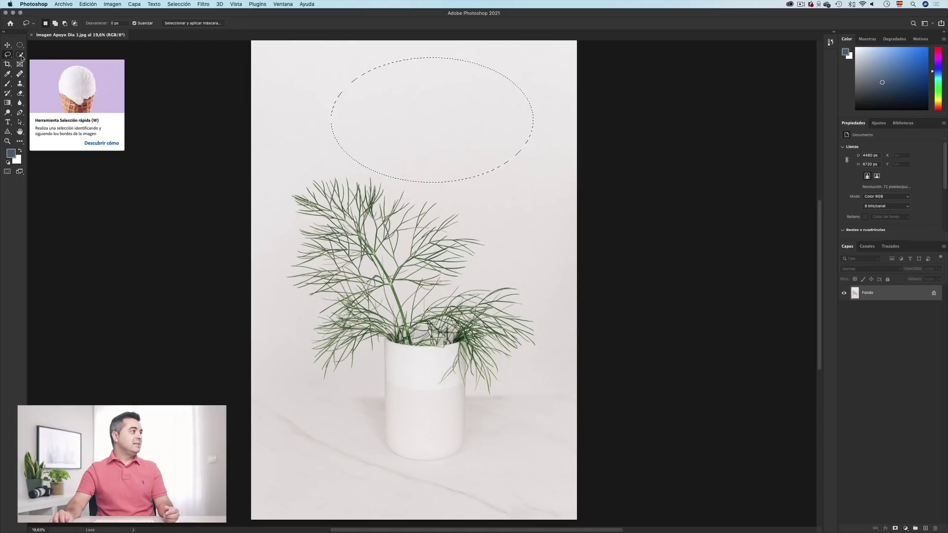
click(22, 58)
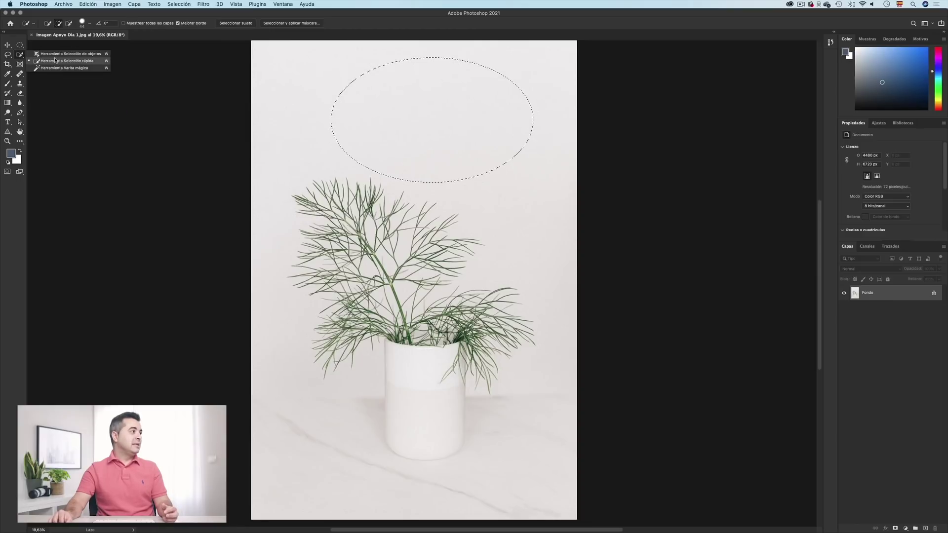
click(95, 56)
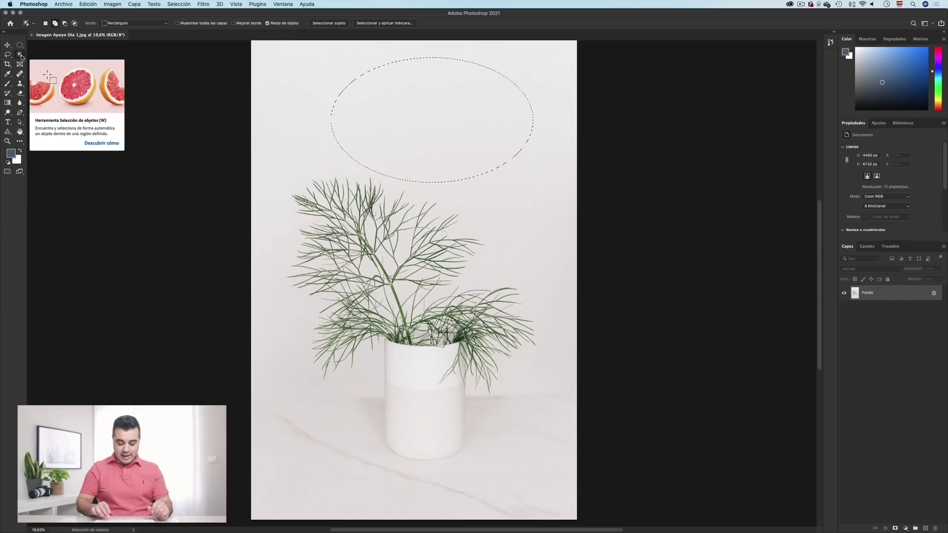
Switch to the Lasso tool and back to the Elliptical Marquee tool.
key(z)
key(l)
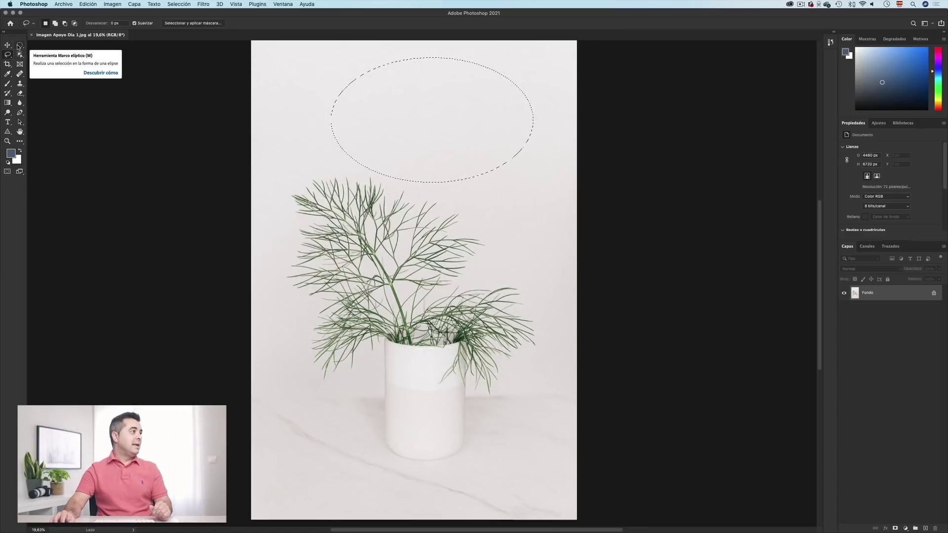
click(19, 46)
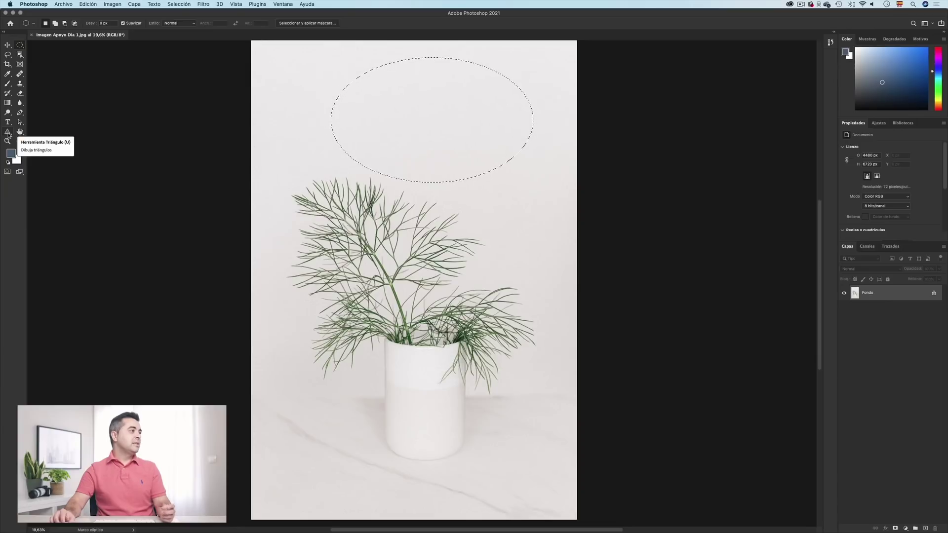
Draw a black rectangle shape about 2733 by 3633 px over the plant with the Rectangle tool.
click(8, 132)
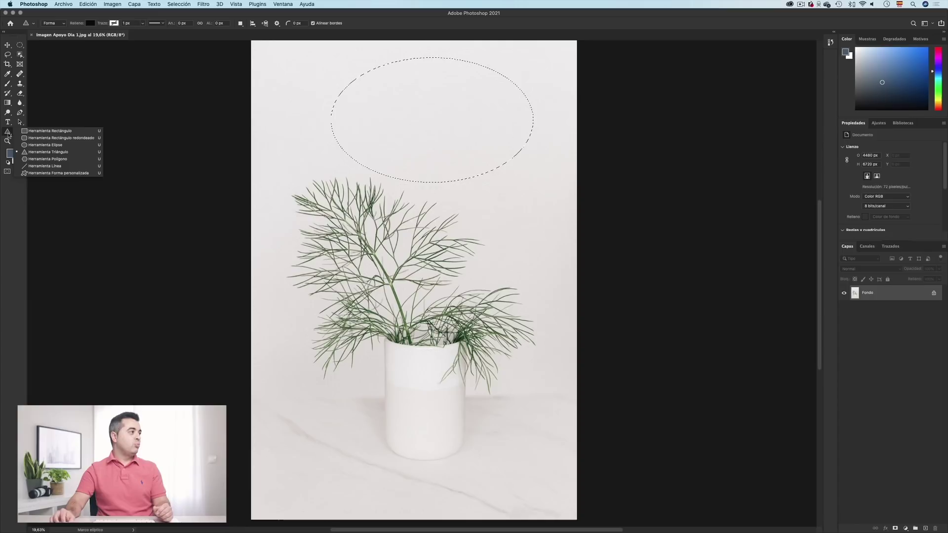
click(49, 132)
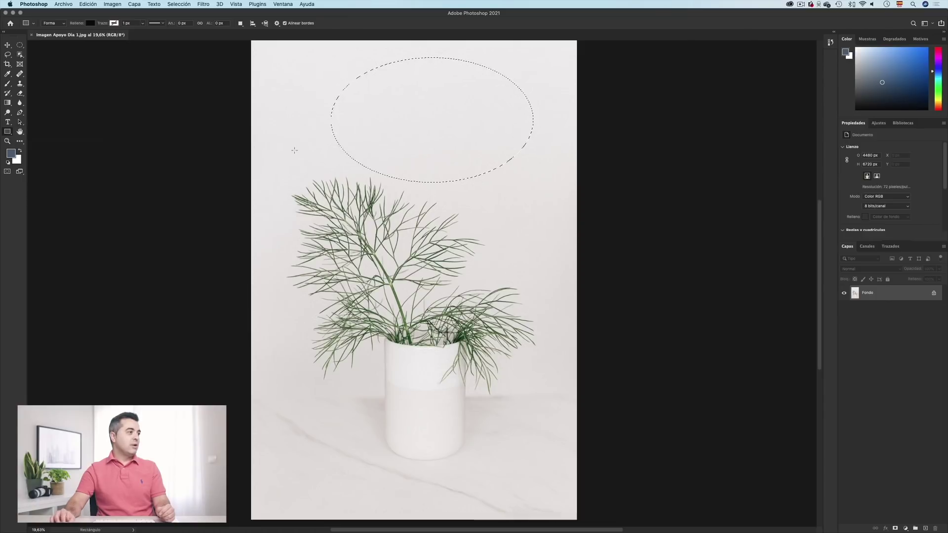
drag(284, 169, 477, 426)
drag(478, 429, 478, 430)
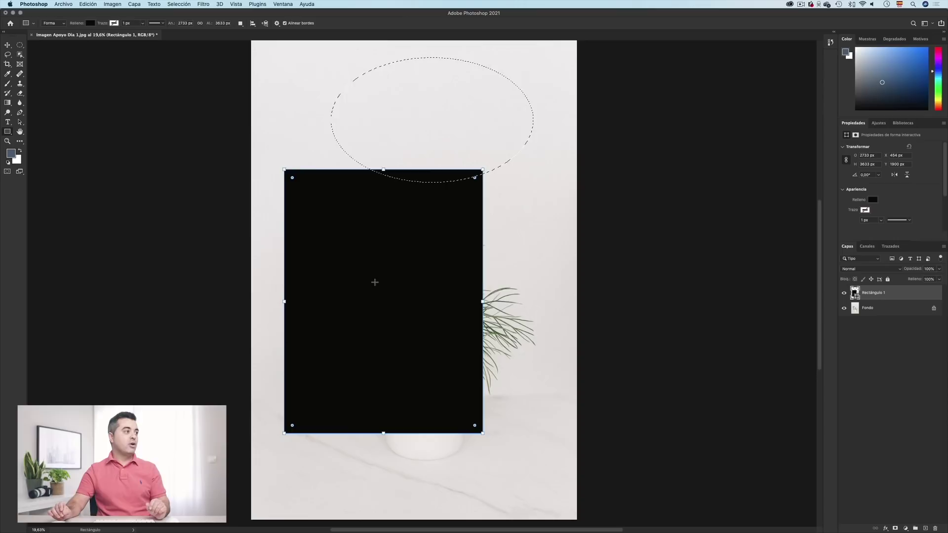
Undo the rectangle shape and clear the elliptical selection.
key(super+z)
key(super+d)
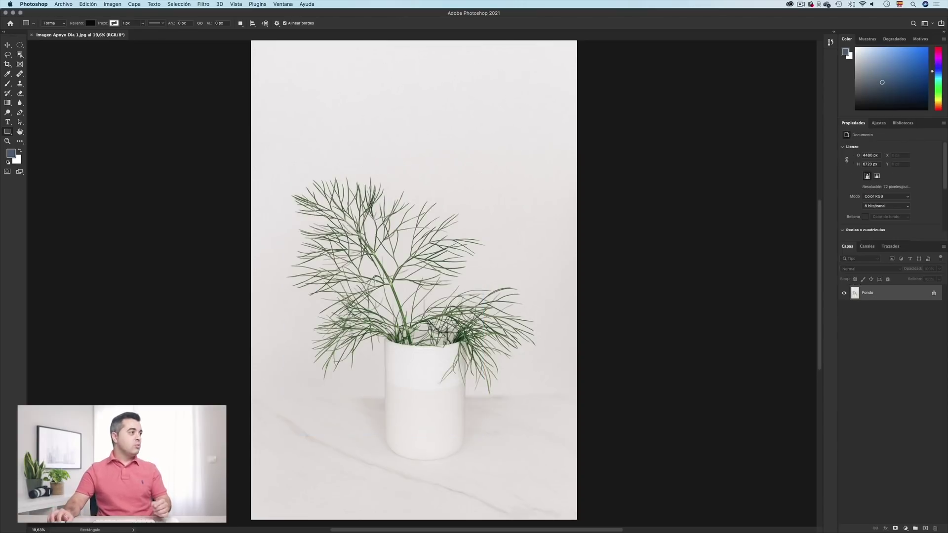
Pan the image with the Hand tool, and zoom in on the plant and back out to 16.7% with the Zoom tool.
click(21, 131)
drag(384, 176, 426, 152)
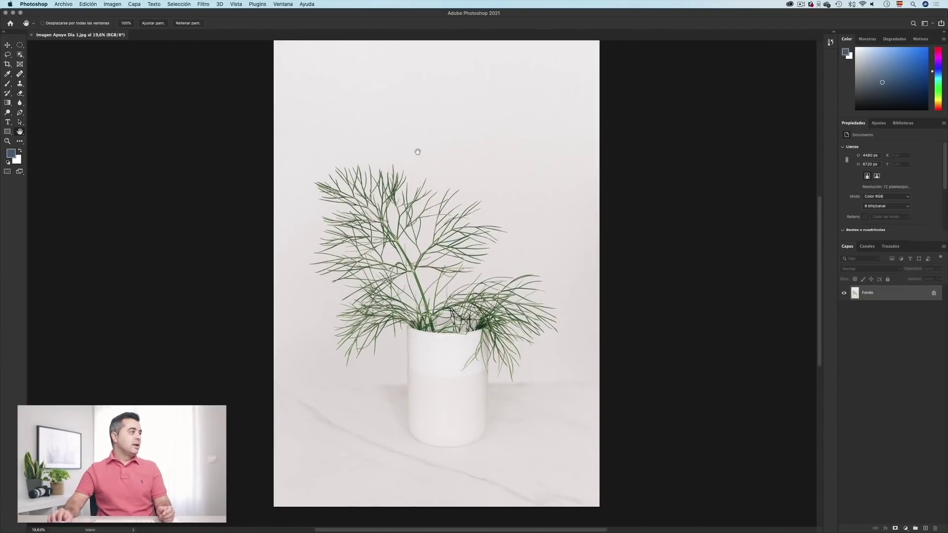
click(7, 142)
click(425, 191)
click(410, 196)
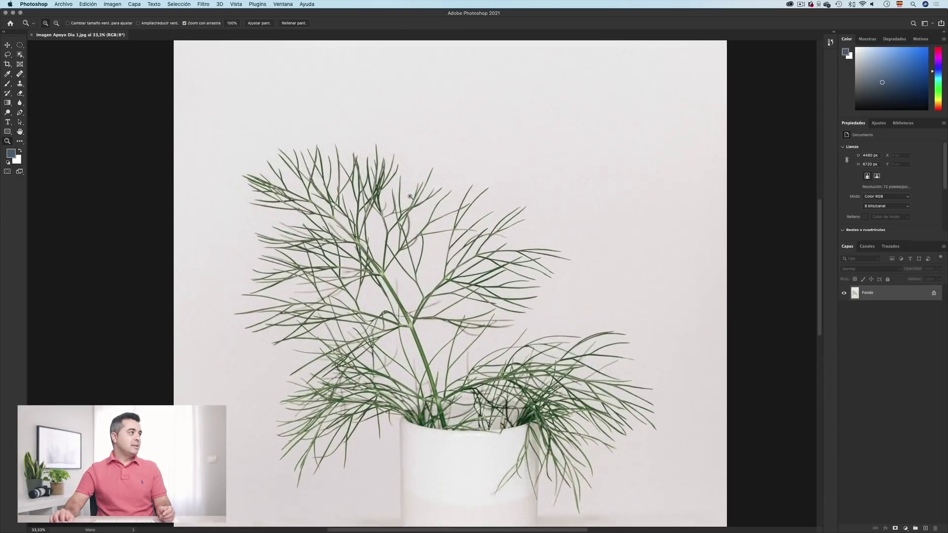
click(410, 197)
click(410, 197)
alt+click(410, 197)
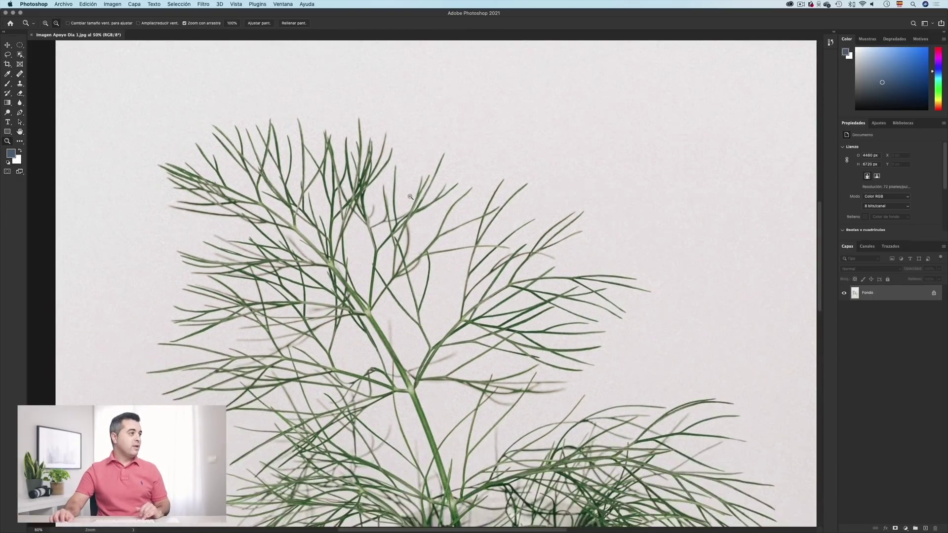
alt+click(410, 197)
alt+click(410, 197)
alt+click(411, 197)
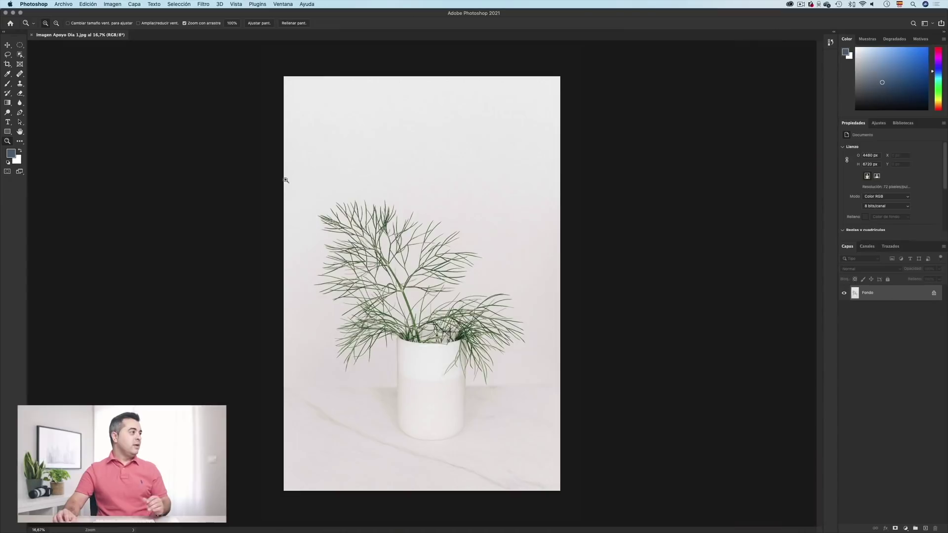
click(20, 142)
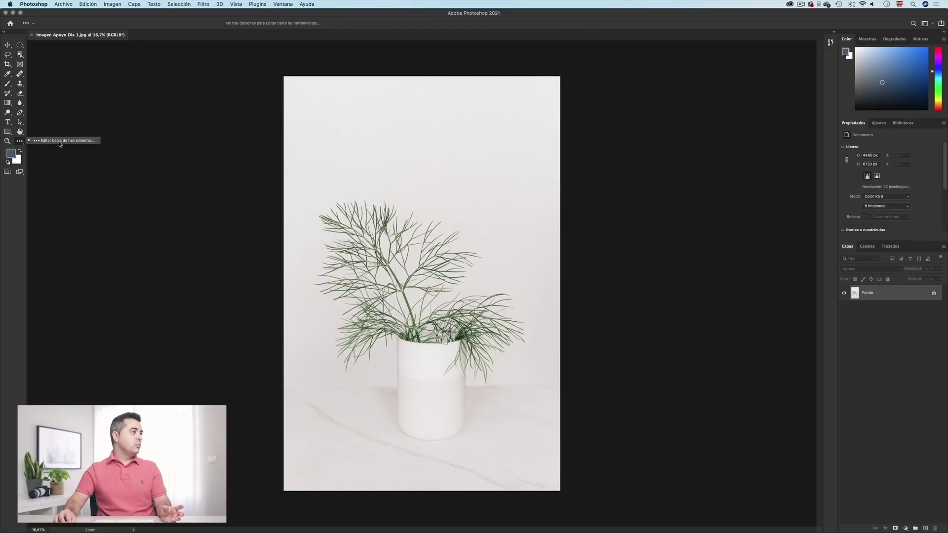
click(19, 142)
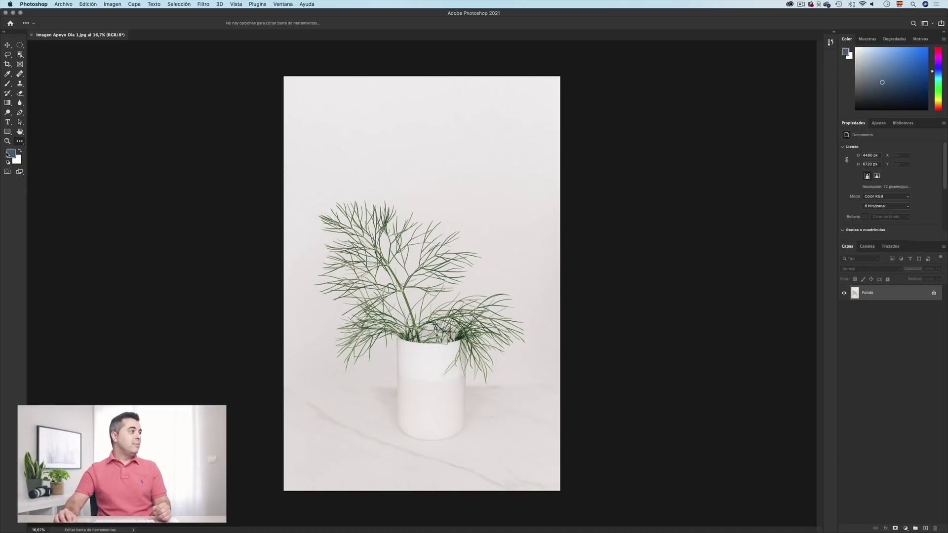
Set the foreground colour to a bright saturated red.
click(10, 154)
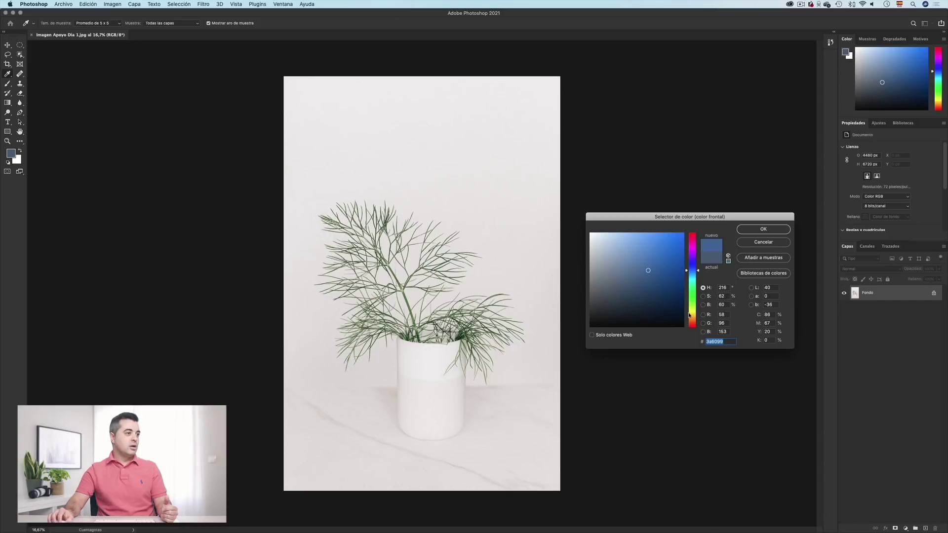
click(691, 316)
drag(679, 310, 694, 331)
click(694, 326)
click(680, 234)
click(764, 229)
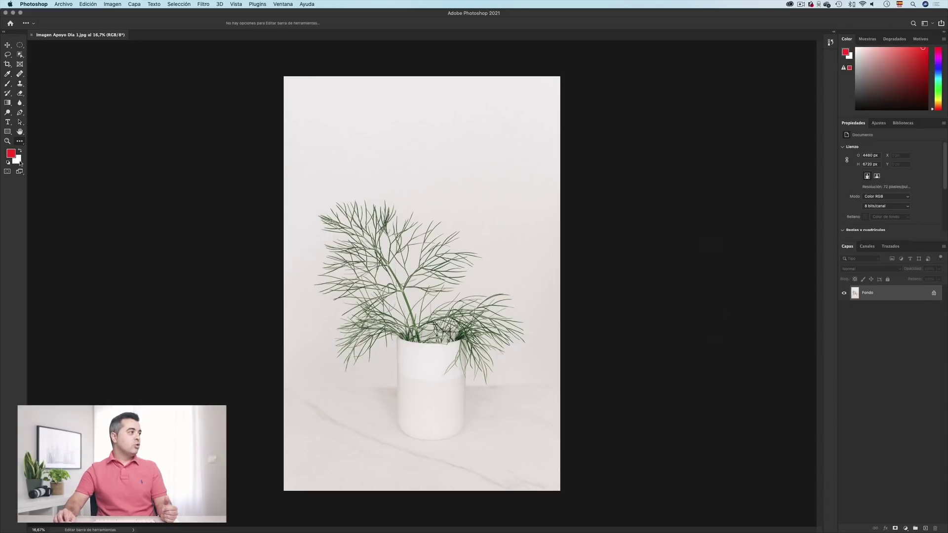
Set the background colour to a bright turquoise green.
click(17, 160)
click(693, 283)
drag(672, 247, 689, 227)
click(752, 230)
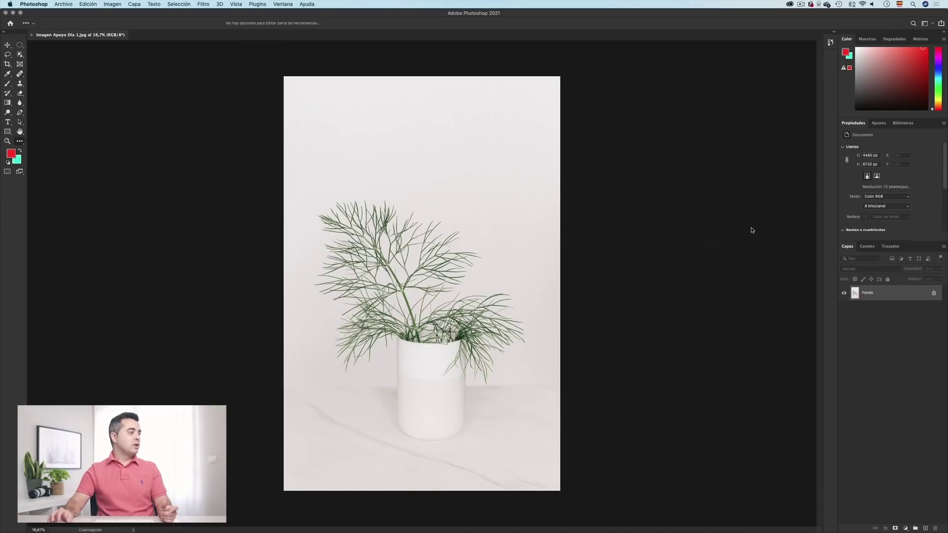
Paint a red scribble above the plant with the Brush tool, swap the foreground and background colours, and paint a turquoise stroke beside it.
click(7, 85)
mouse_move(420, 153)
mouse_down()
mouse_move(380, 152)
mouse_move(481, 132)
mouse_move(418, 157)
mouse_move(376, 118)
mouse_move(434, 130)
mouse_move(378, 158)
mouse_move(380, 139)
mouse_move(460, 172)
mouse_move(523, 170)
mouse_up()
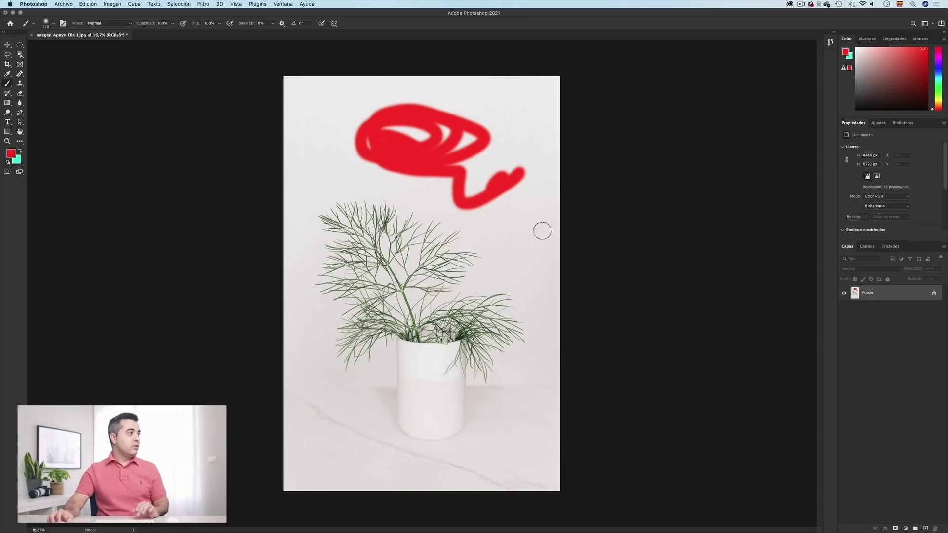
key(x)
mouse_move(527, 104)
mouse_down()
mouse_move(539, 206)
mouse_move(536, 107)
mouse_up()
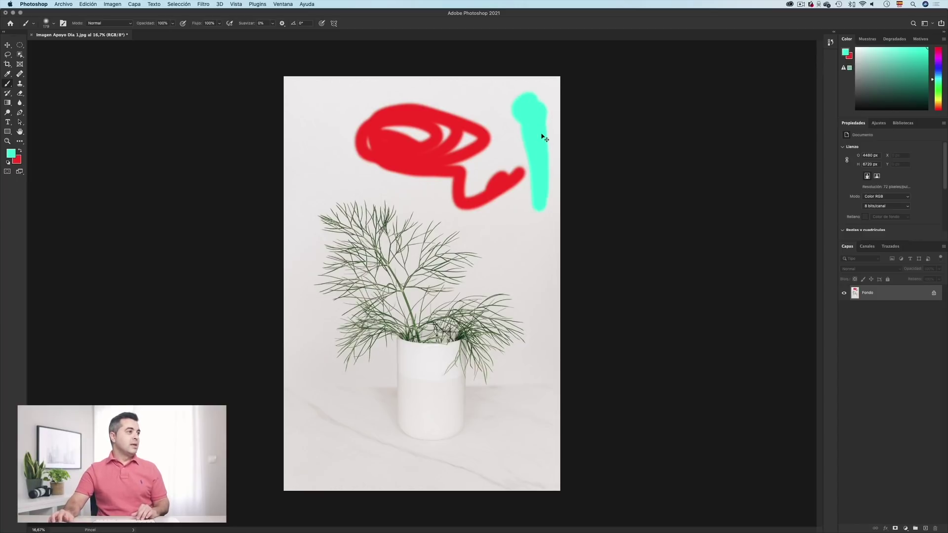
Undo all the red and turquoise brush strokes on the photo.
key(super+z)
key(super+z)
key(super+z)
key(super+z)
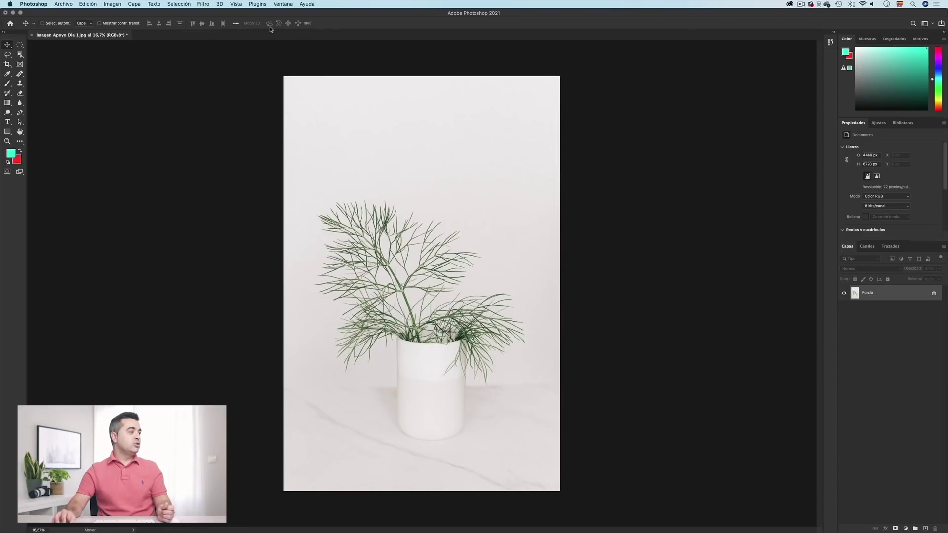
Activate the Lasso and Clone Stamp tools to examine their options, including the Clone Stamp's blending modes.
click(6, 56)
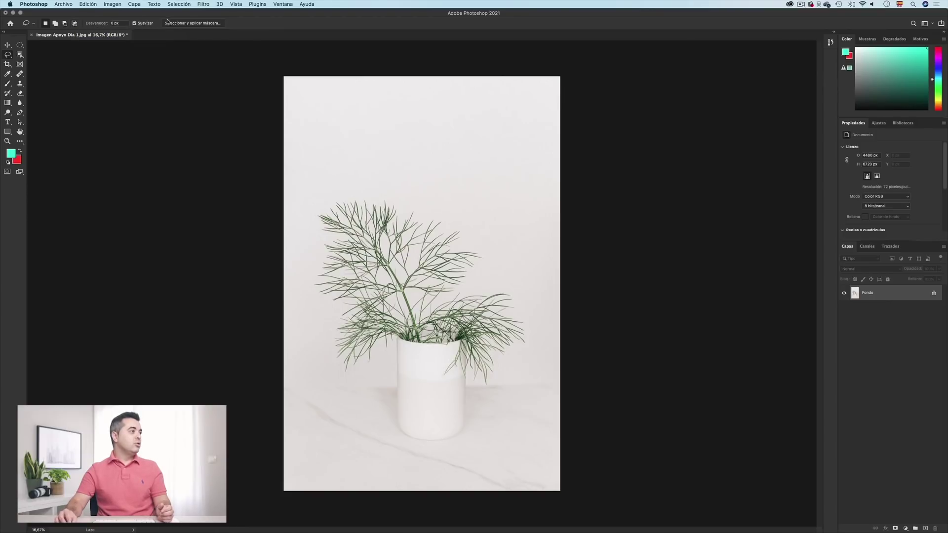
click(20, 84)
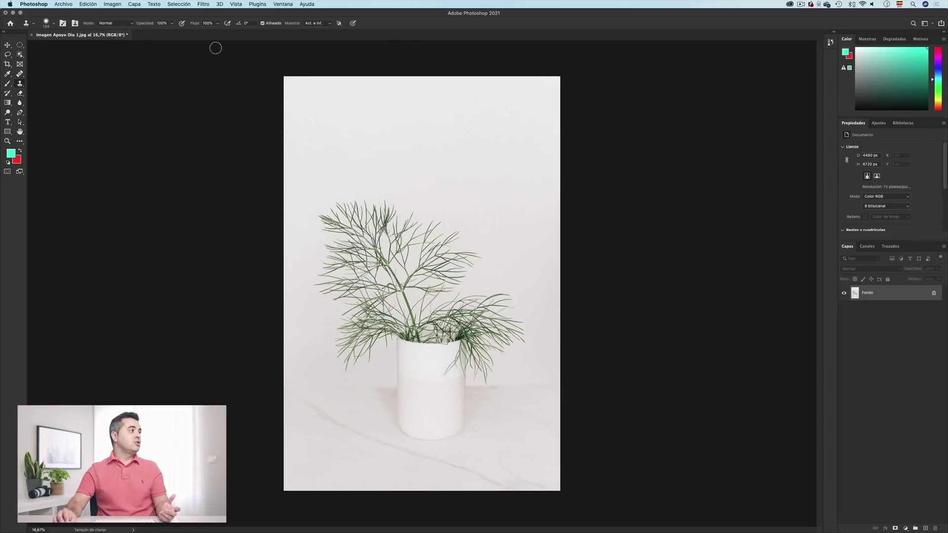
click(126, 24)
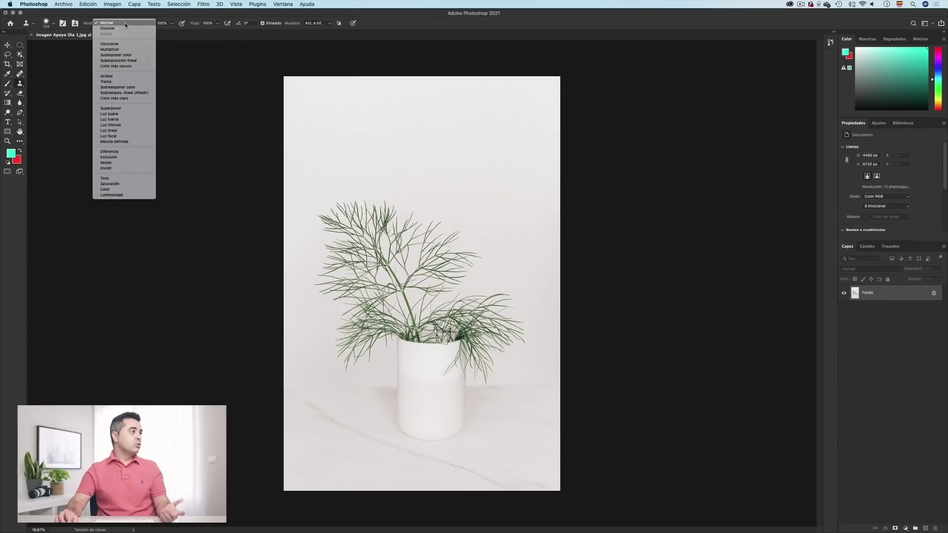
click(126, 24)
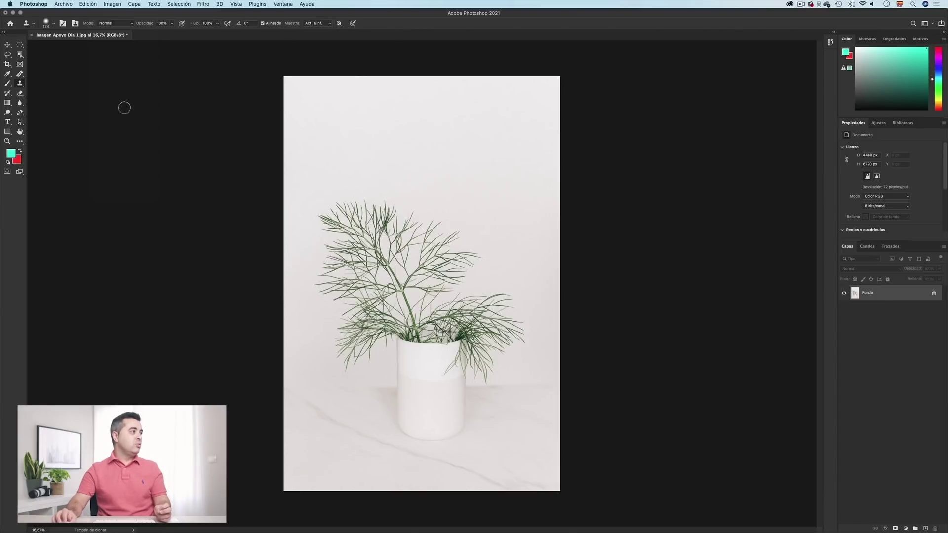
Examine the Gradient tool's gradient editor and blending modes without changing them, and activate the Zoom tool.
click(7, 103)
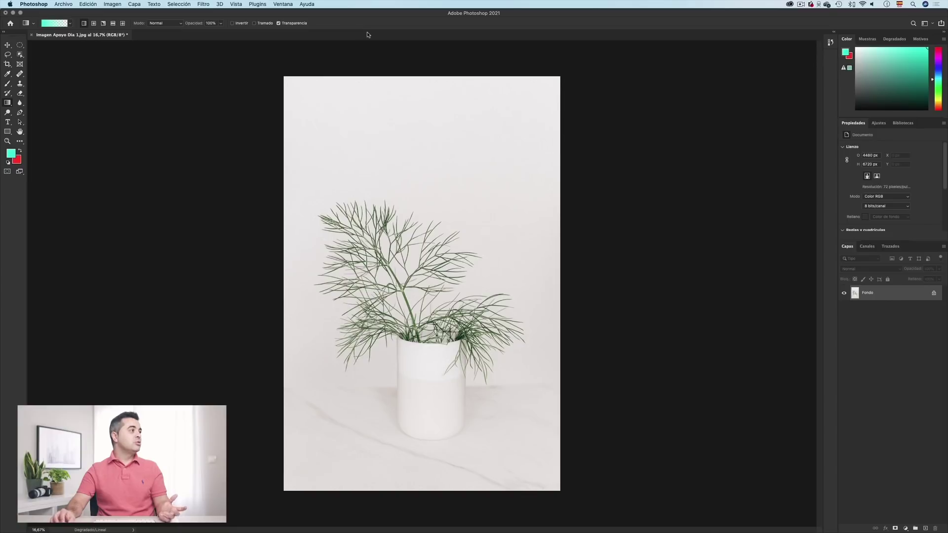
click(49, 23)
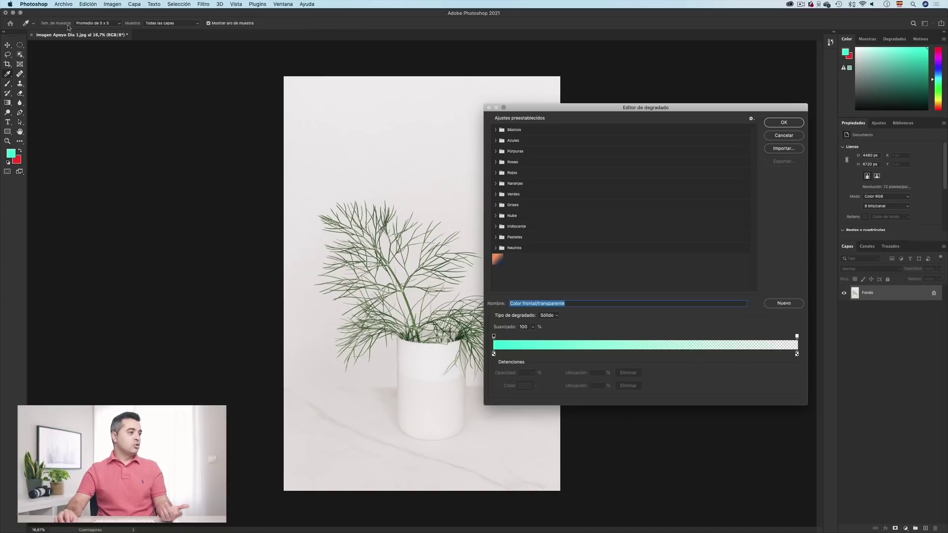
click(784, 136)
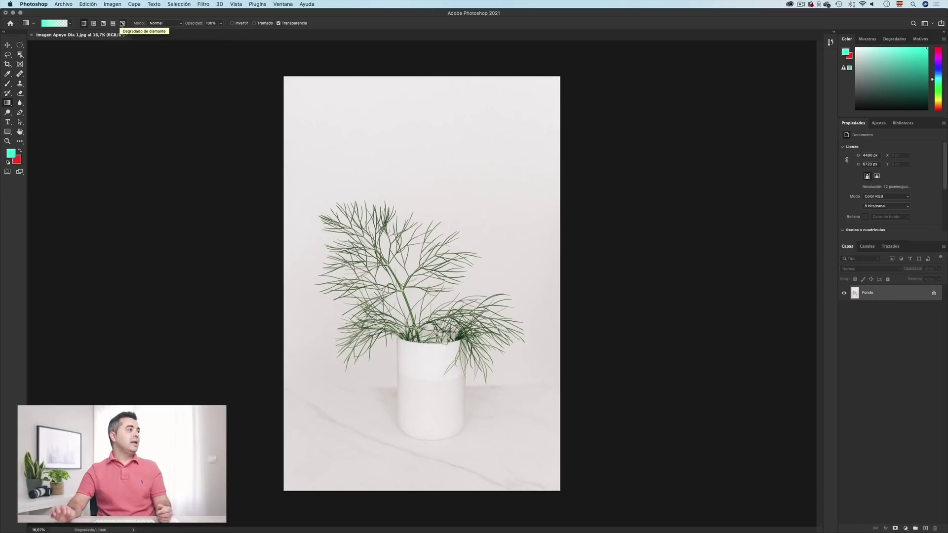
click(167, 24)
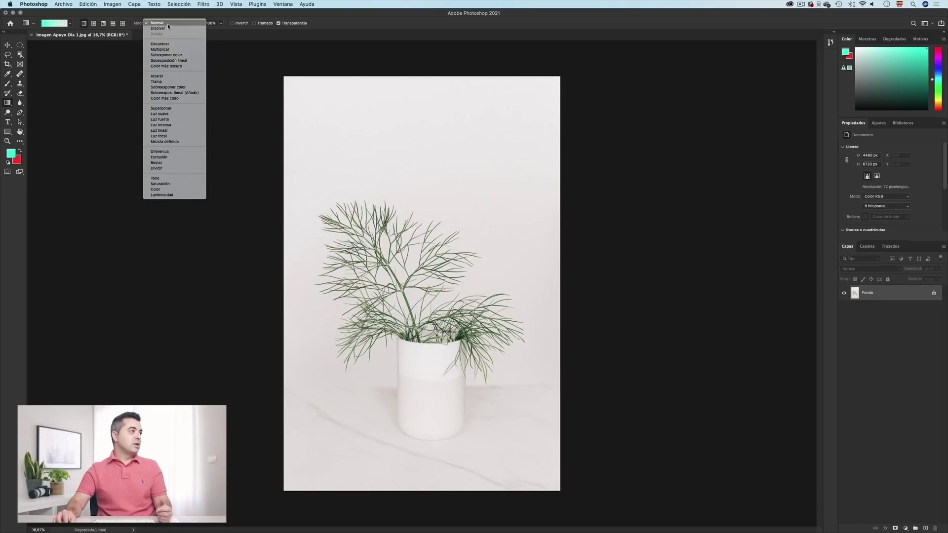
click(212, 31)
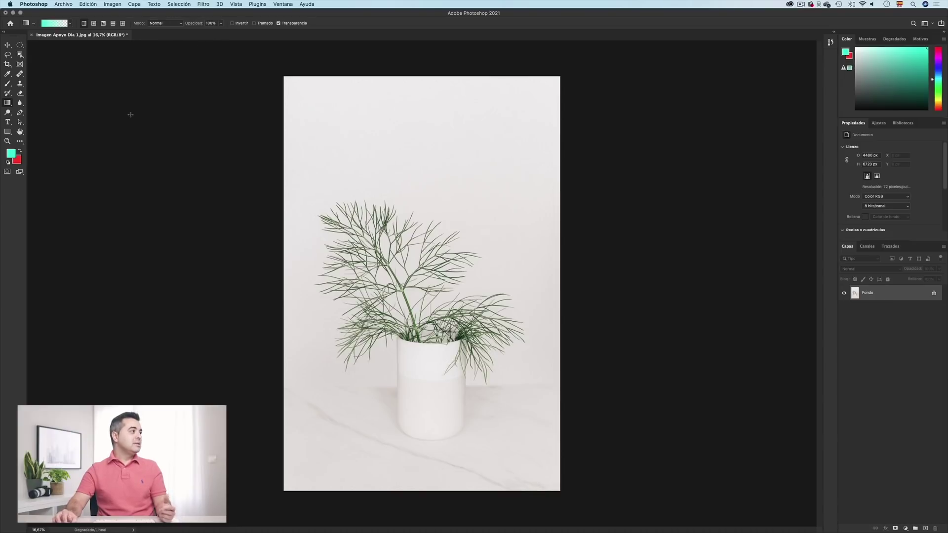
click(7, 141)
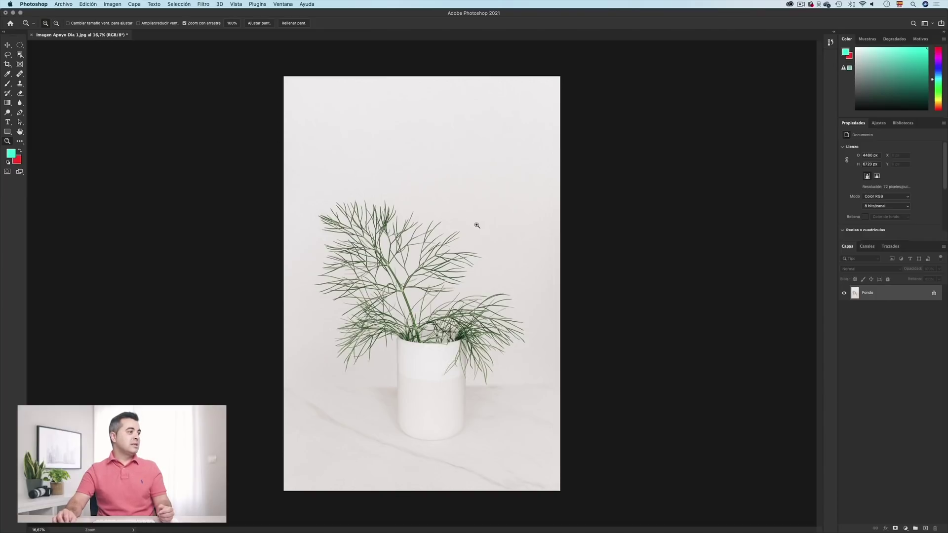
Zoom in on the plant's upper stems to 300%, and set the Zoom tool to zoom out and return to the whole photo.
drag(412, 232, 393, 195)
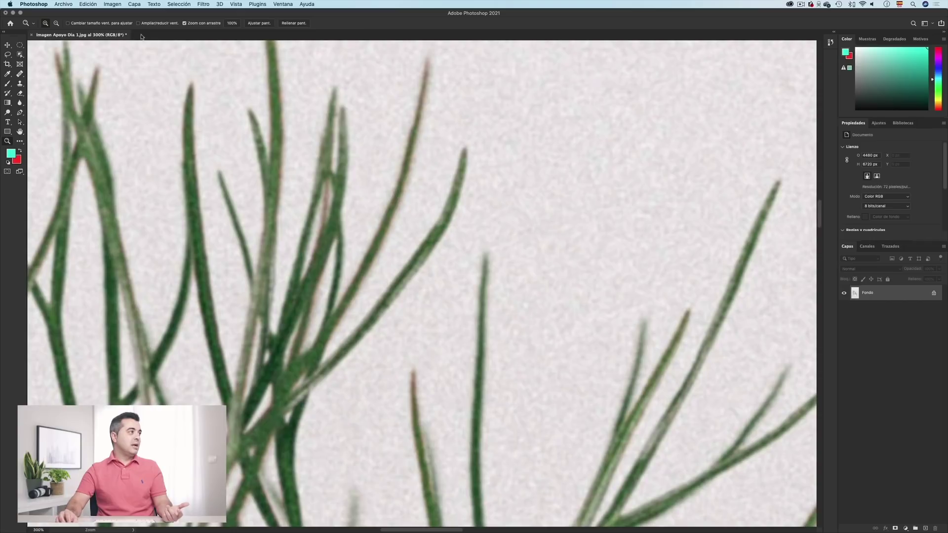
click(57, 23)
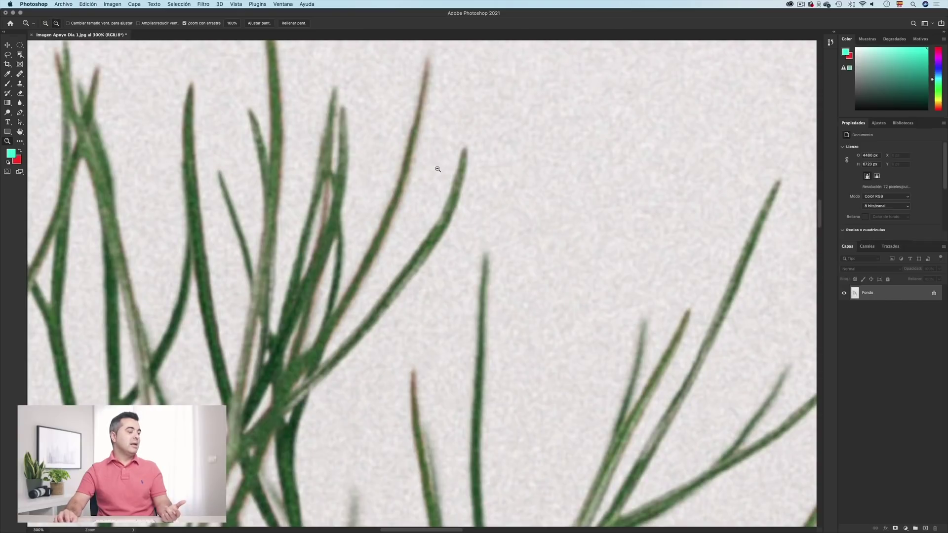
drag(463, 192, 461, 192)
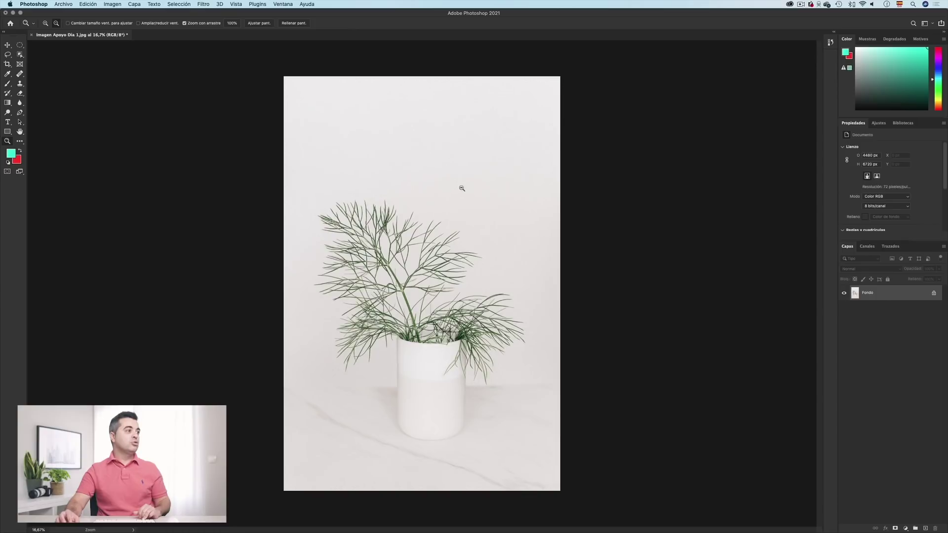
Magnify the blank background just above the plant step by step to 66.7% with the Zoom tool.
click(428, 196)
click(428, 196)
click(429, 195)
click(428, 196)
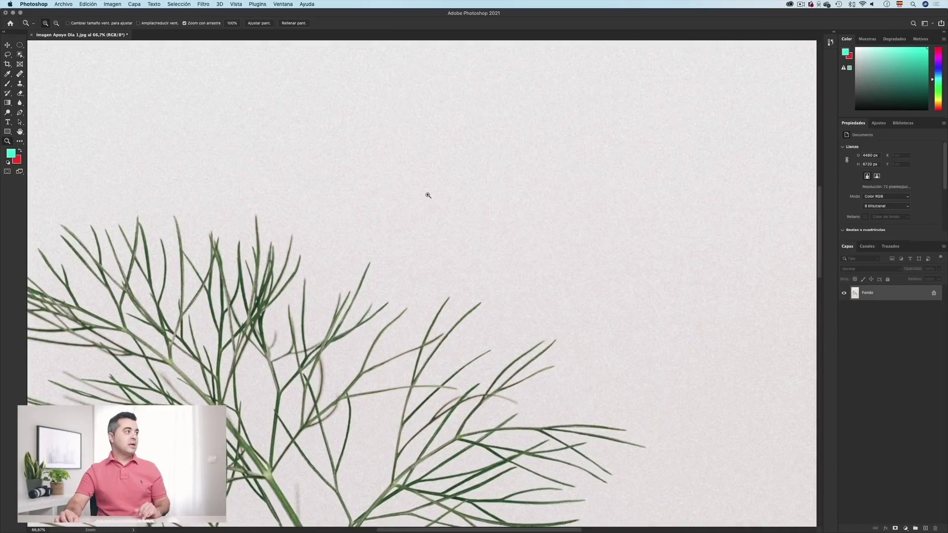
Temporarily reverse the Zoom tool to zooming out and reduce the magnification by four increments around the same spot.
key(alt)
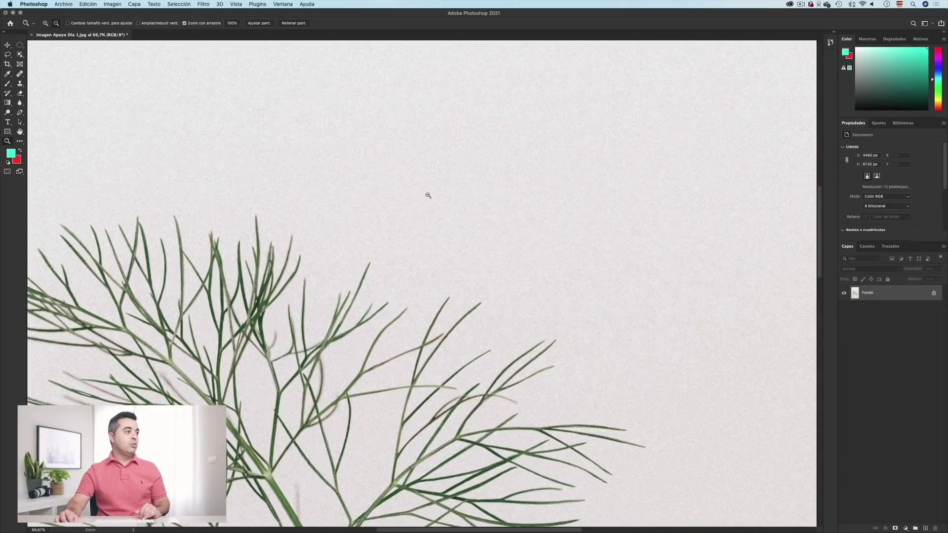
alt+click(428, 196)
alt+click(428, 195)
alt+click(428, 195)
alt+click(428, 196)
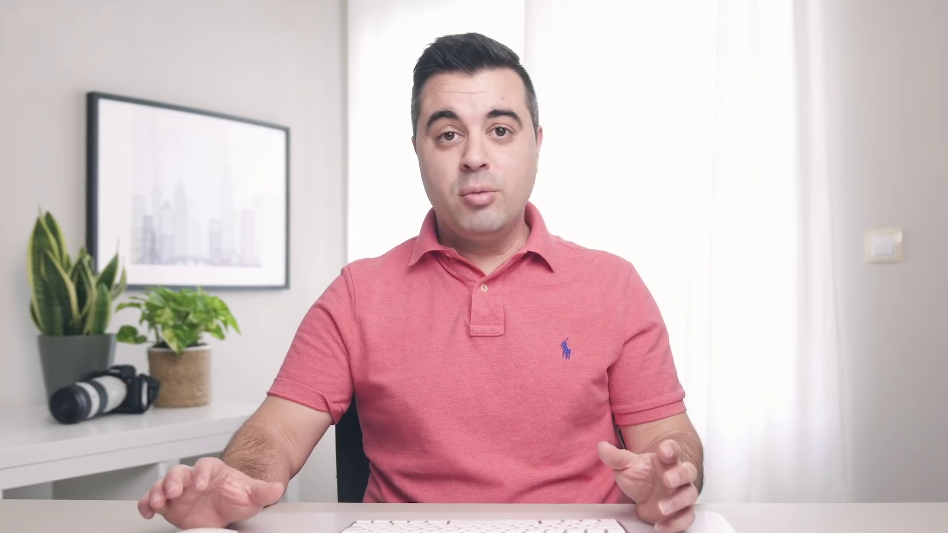